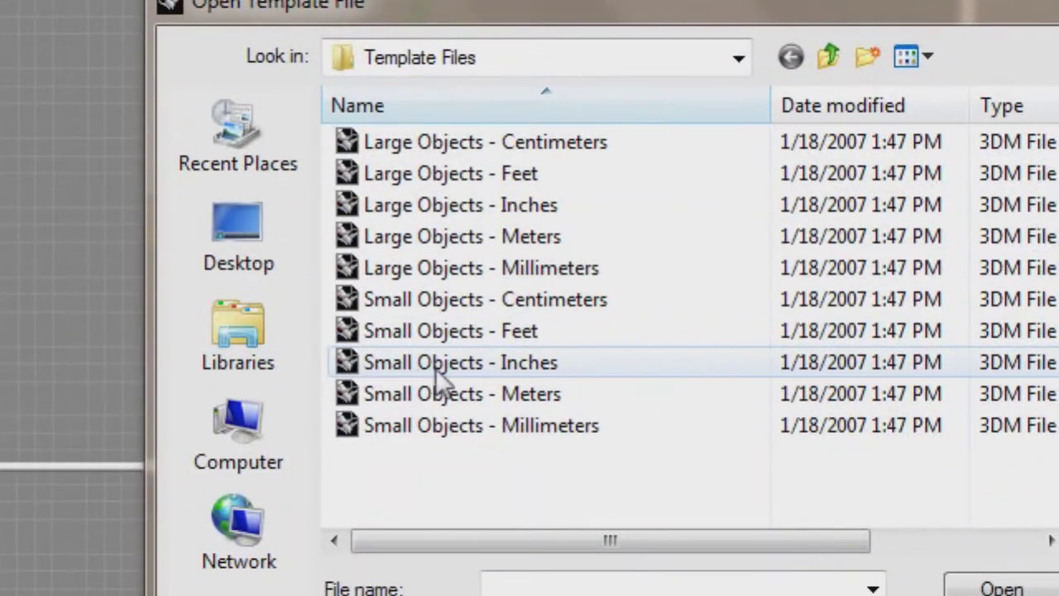
- Create a new drawing from the Small Objects - Inches template and draw a vertical polyline just left of the green axis in the Front view
double_click(518, 365)
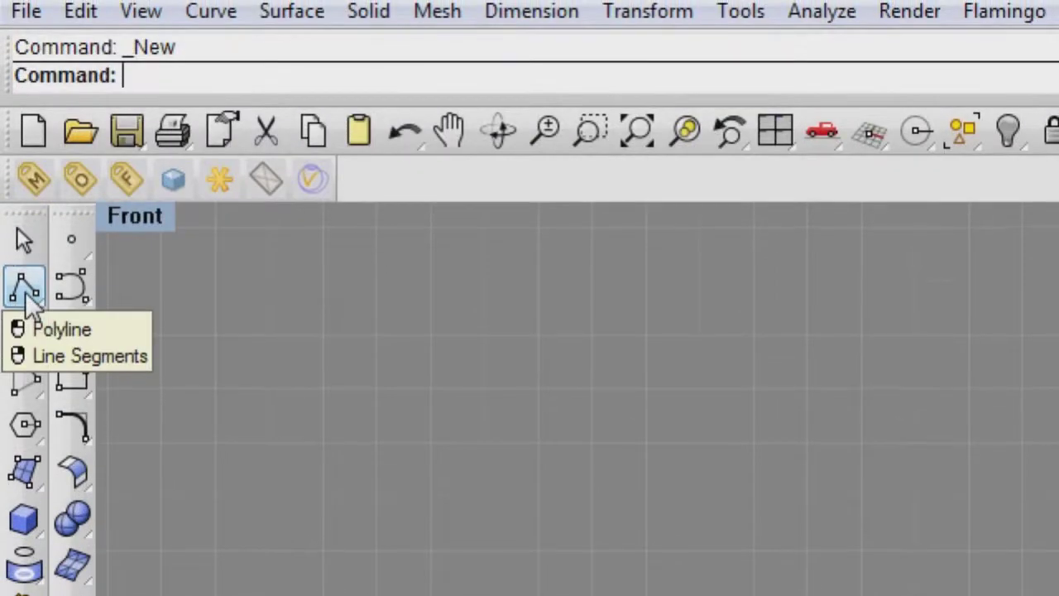
left_click(25, 292)
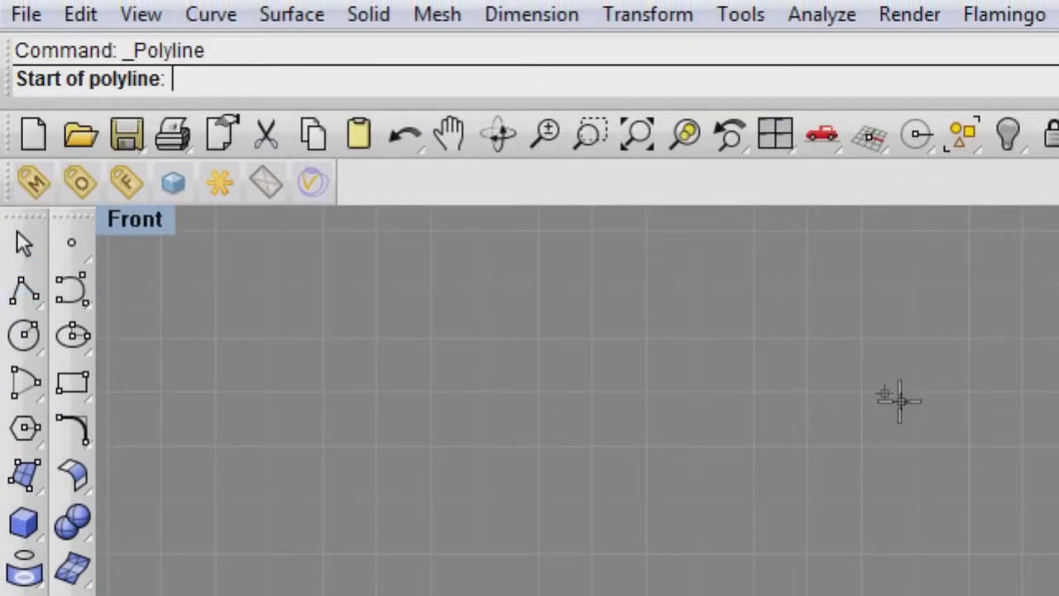
right_click_drag(968, 592, 663, 399)
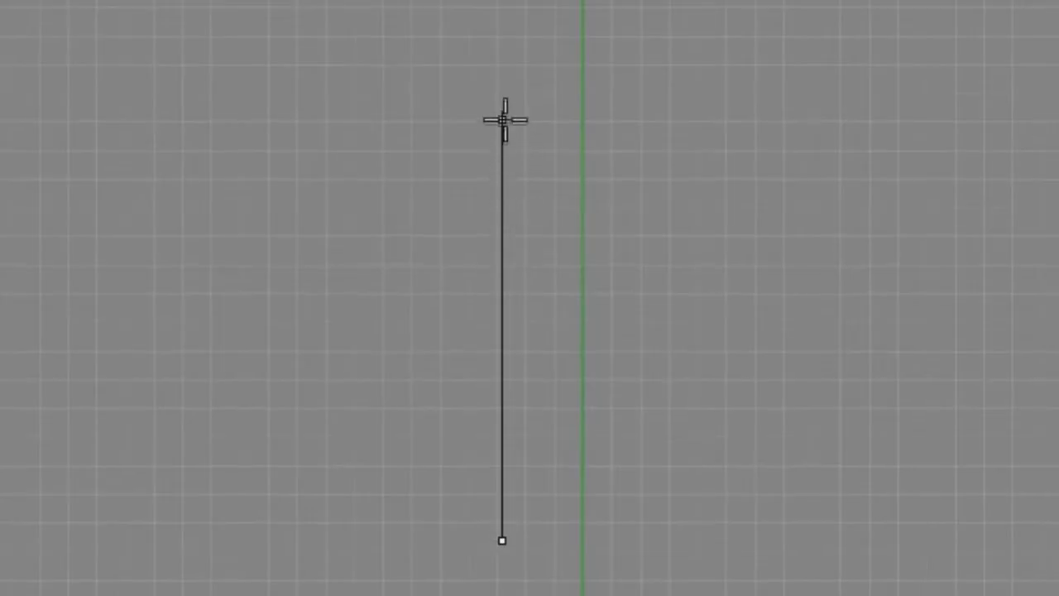
left_click(503, 275)
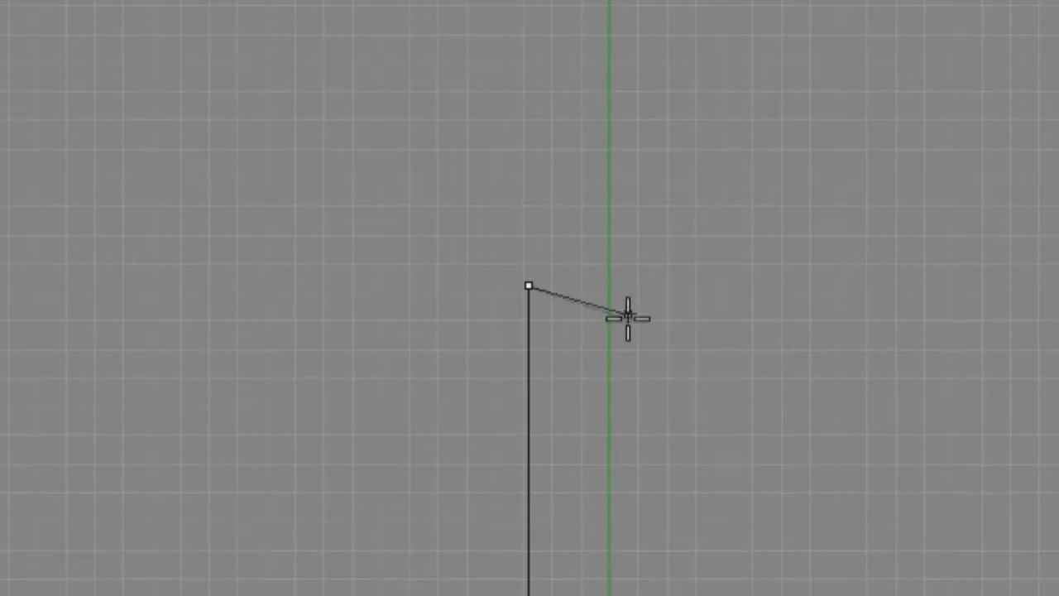
right_click(602, 381)
mouse_move(602, 396)
right_mouse_down()
mouse_move(624, 208)
mouse_move(541, 298)
right_mouse_up()
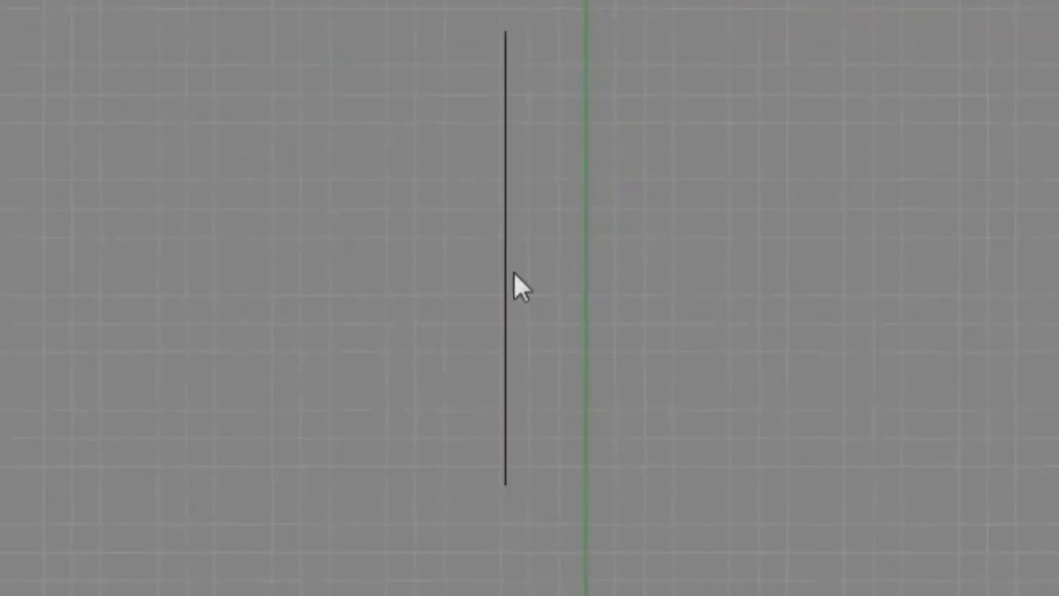
right_click_drag(490, 225, 530, 184)
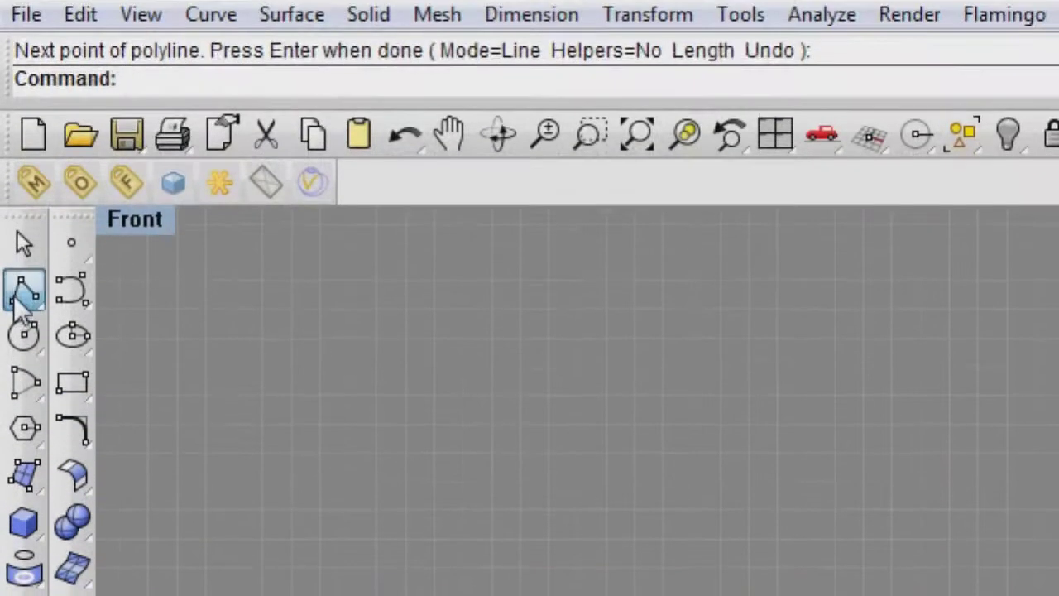
- Draw a second vertical polyline a short distance left of the first one, using the pen photo as reference
left_click(18, 296)
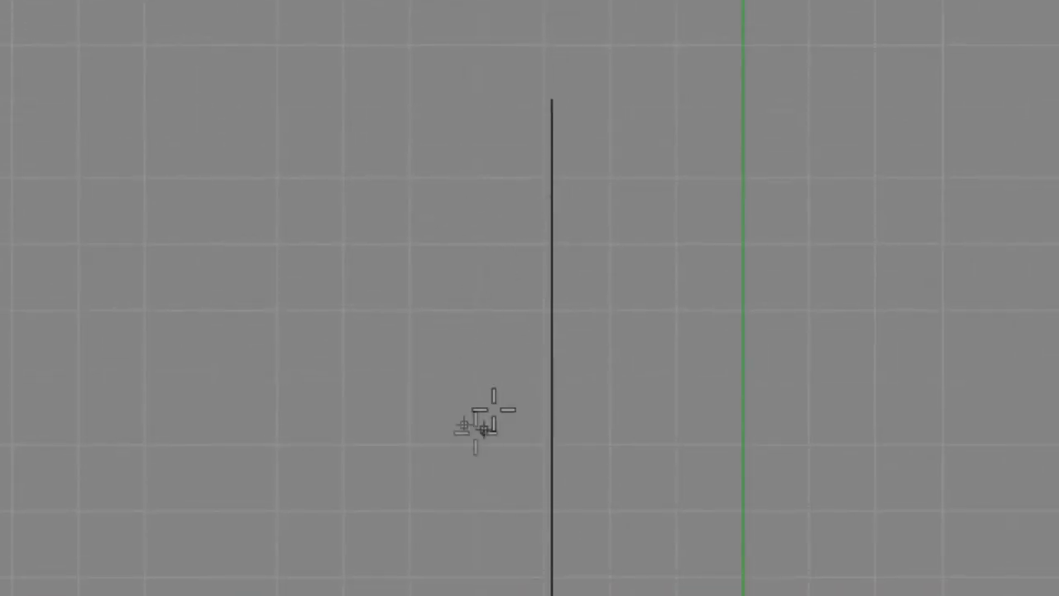
scroll(456, 295, "down", 5)
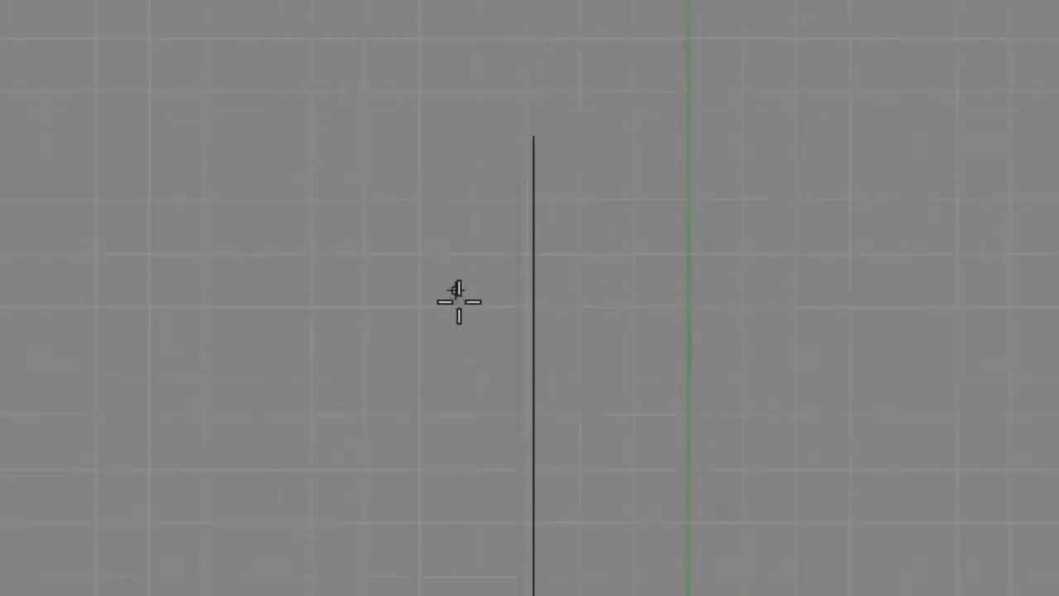
right_click_drag(461, 298, 560, 224)
scroll(547, 199, "up", 5)
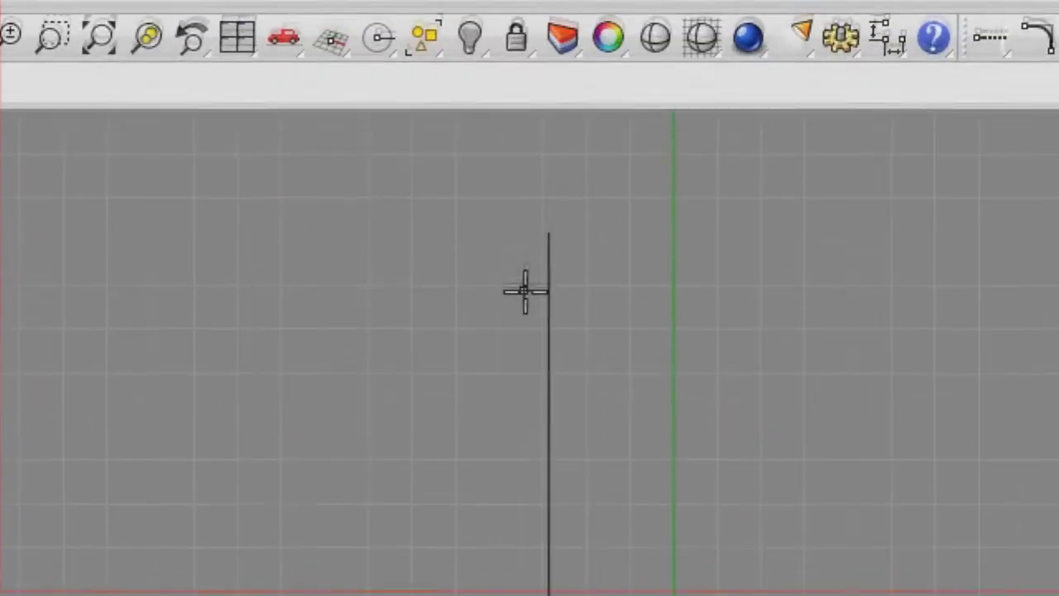
scroll(530, 290, "up", 5)
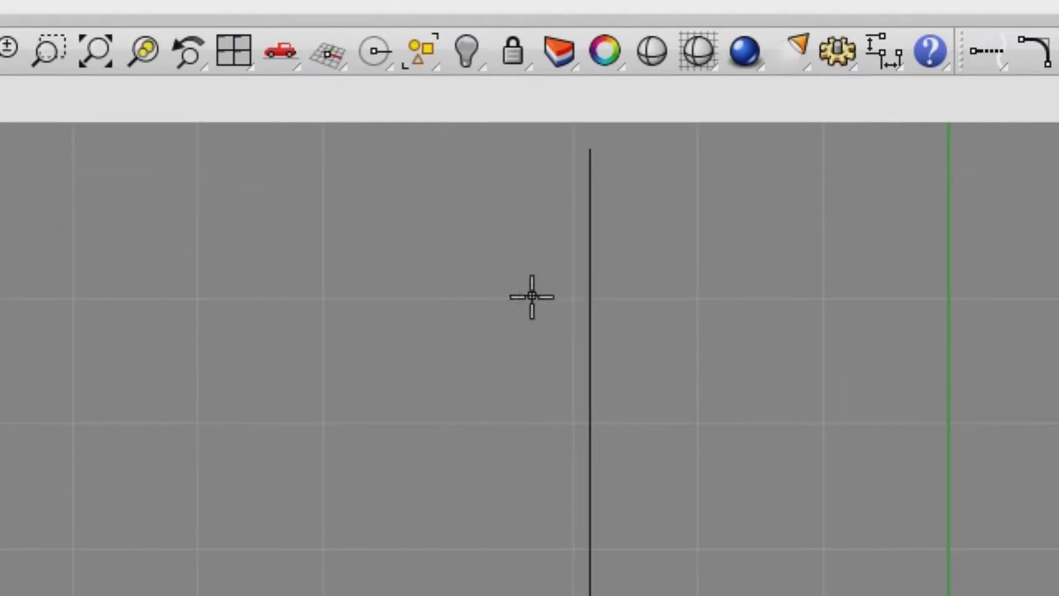
scroll(532, 296, "up", 4)
scroll(578, 405, "down", 5)
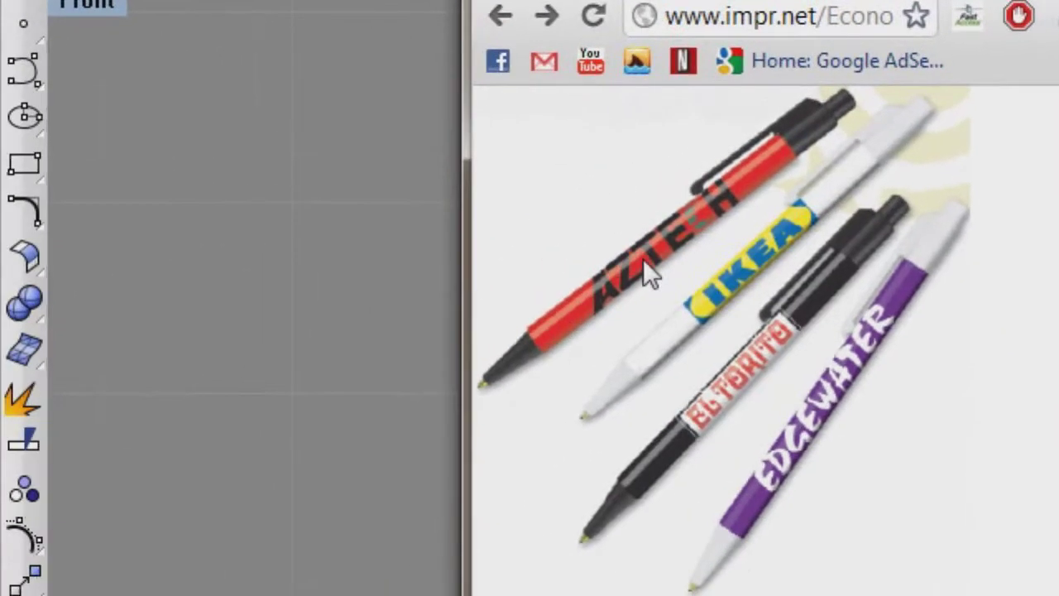
- Draw a polyline from the left line's lower end, about 0.026 inch horizontally inward and a short distance straight up, forming a lip
left_click(552, 194)
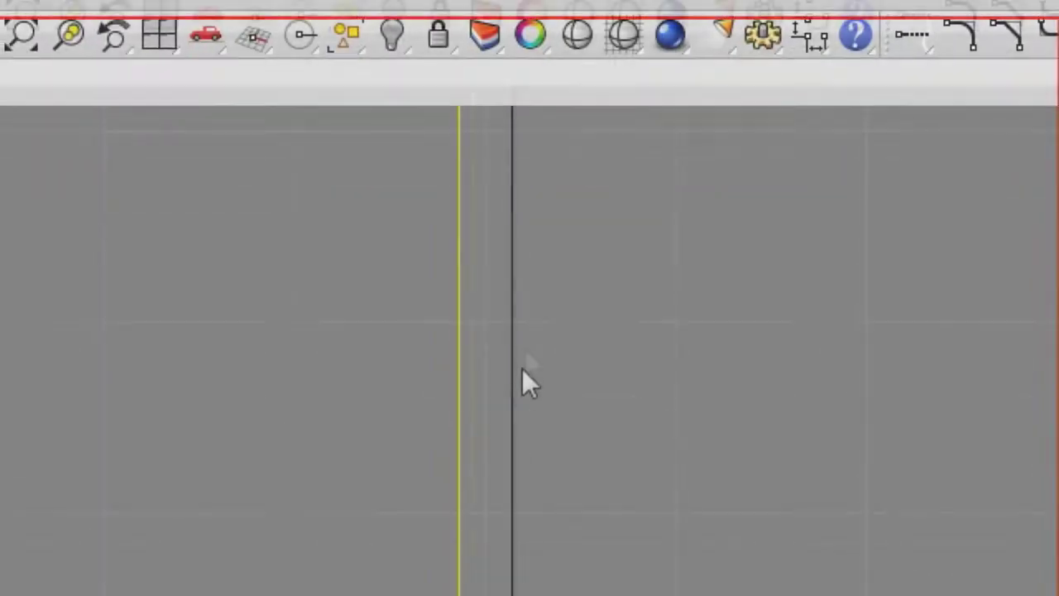
scroll(522, 369, "down", 6)
right_click_drag(514, 381, 544, 352)
scroll(544, 325, "down", 4)
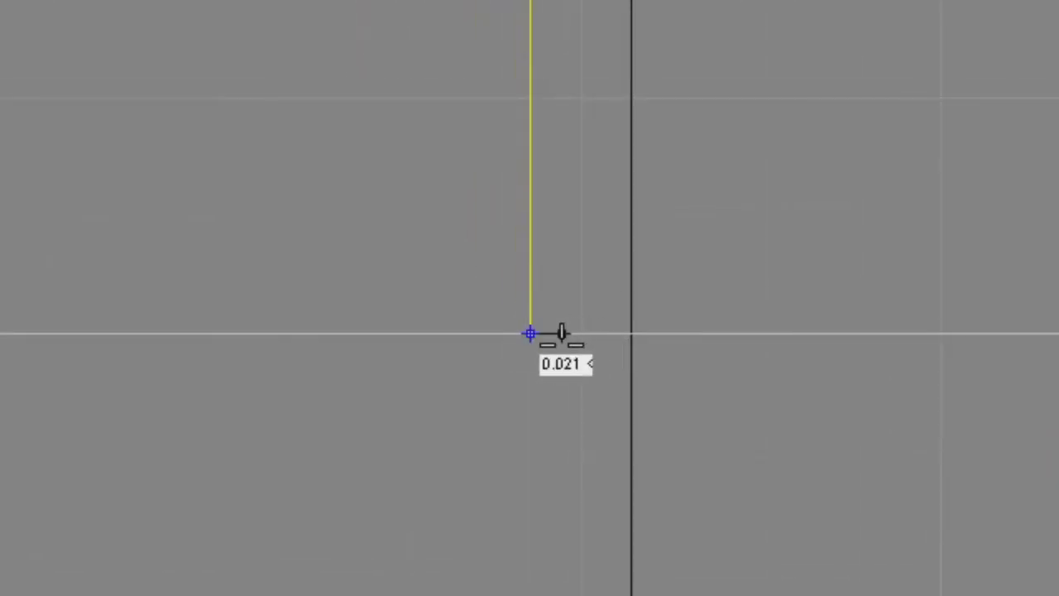
scroll(562, 333, "up", 3)
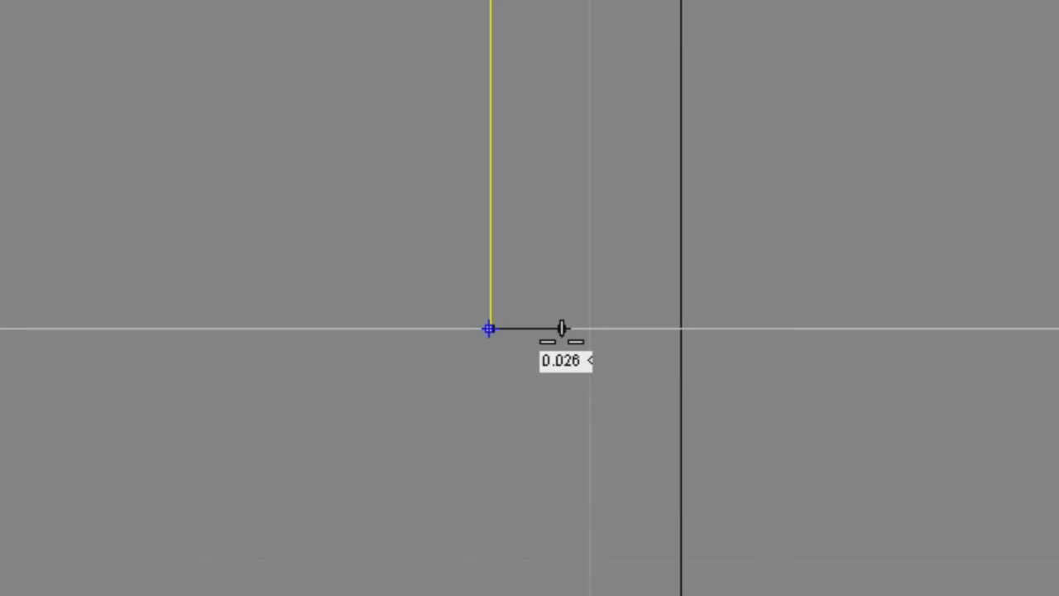
left_click(562, 329)
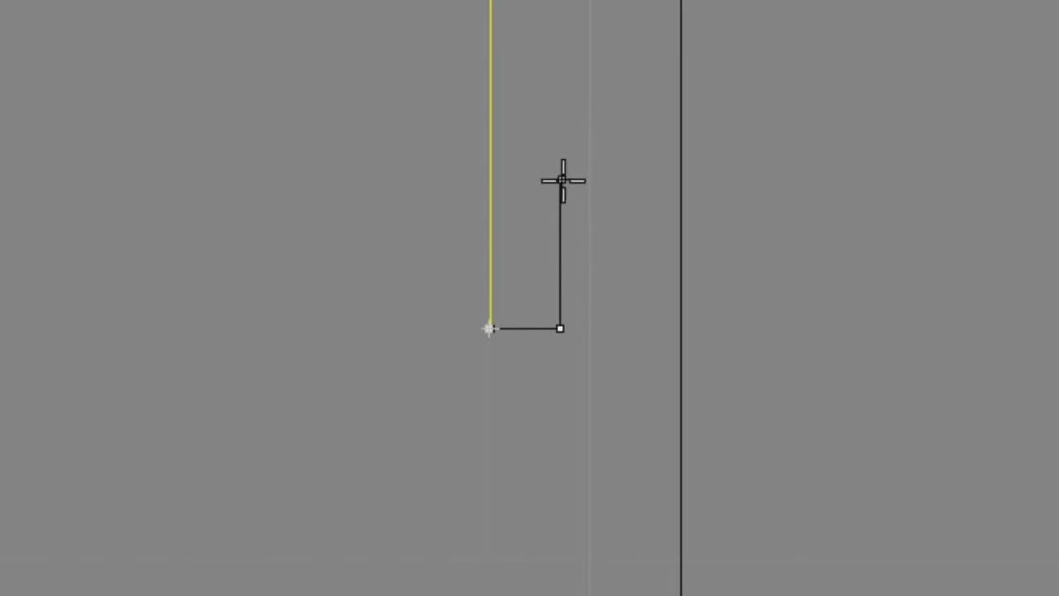
left_click(562, 180)
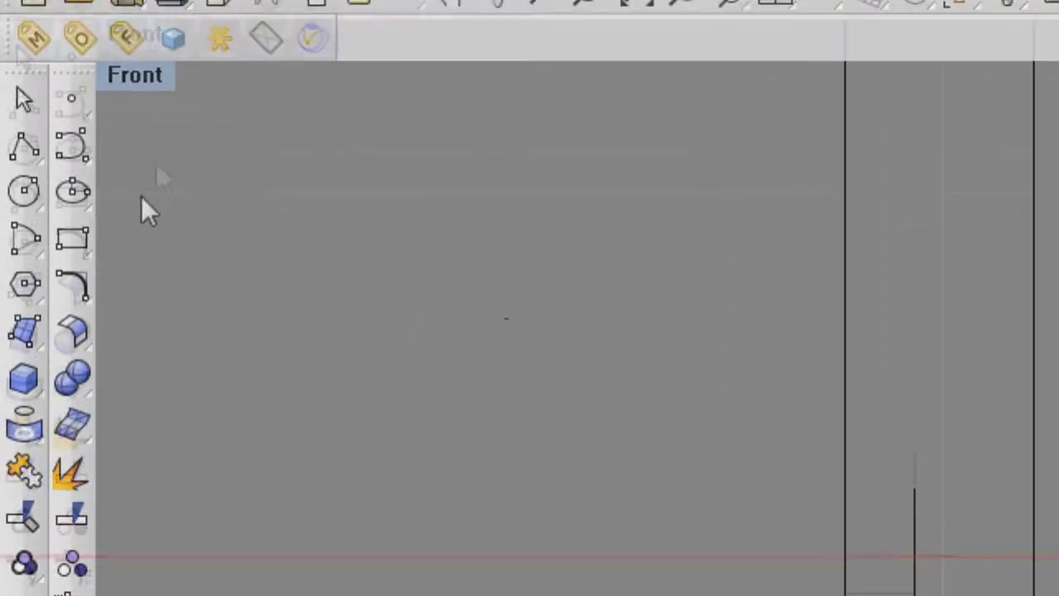
left_click(24, 292)
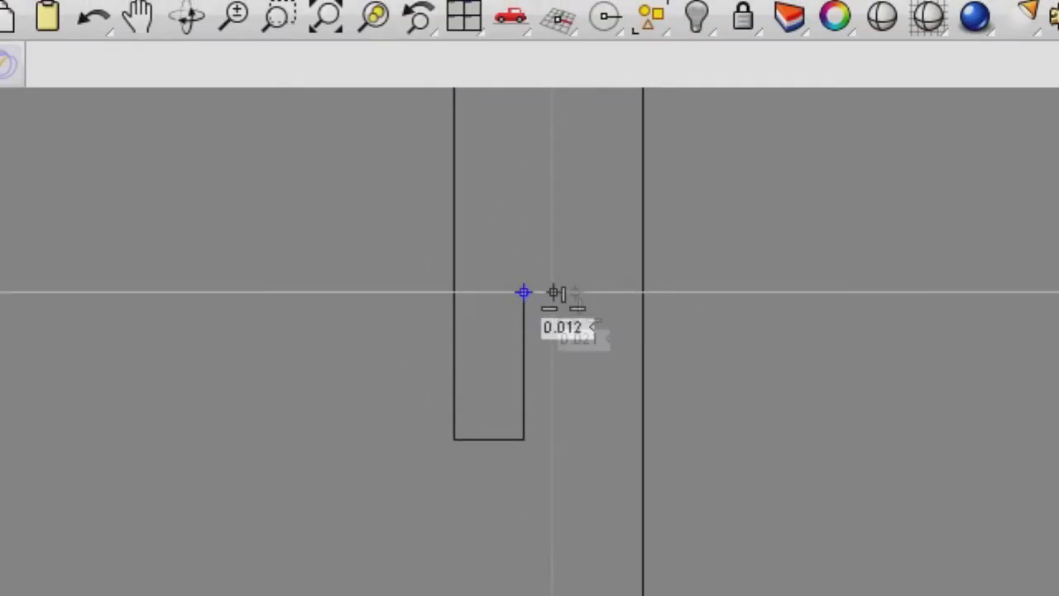
scroll(509, 280, "up", 5)
scroll(493, 277, "down", 3)
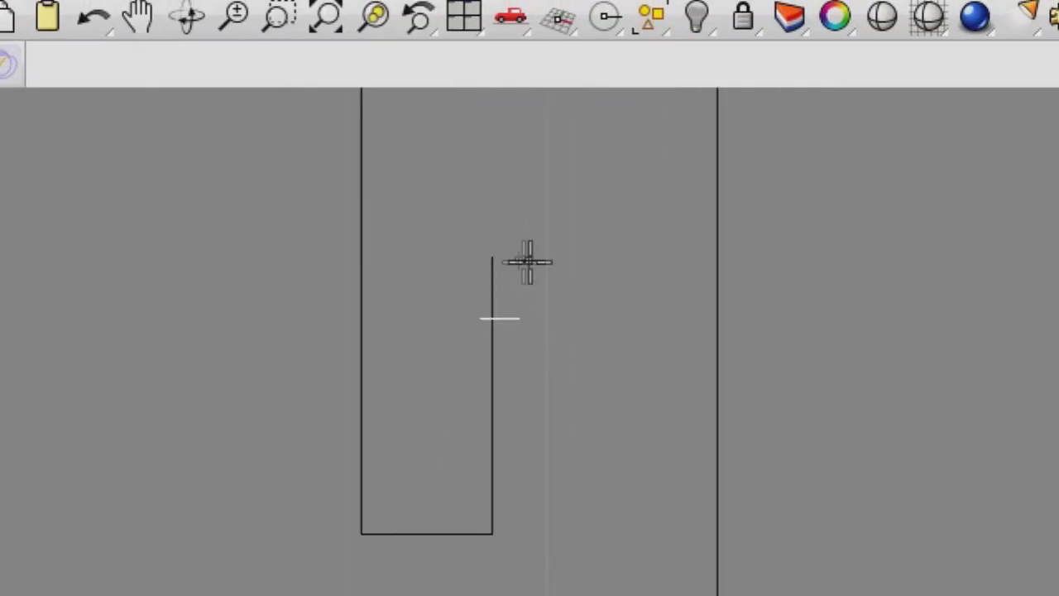
scroll(536, 337, "up", 5)
scroll(485, 502, "down", 3)
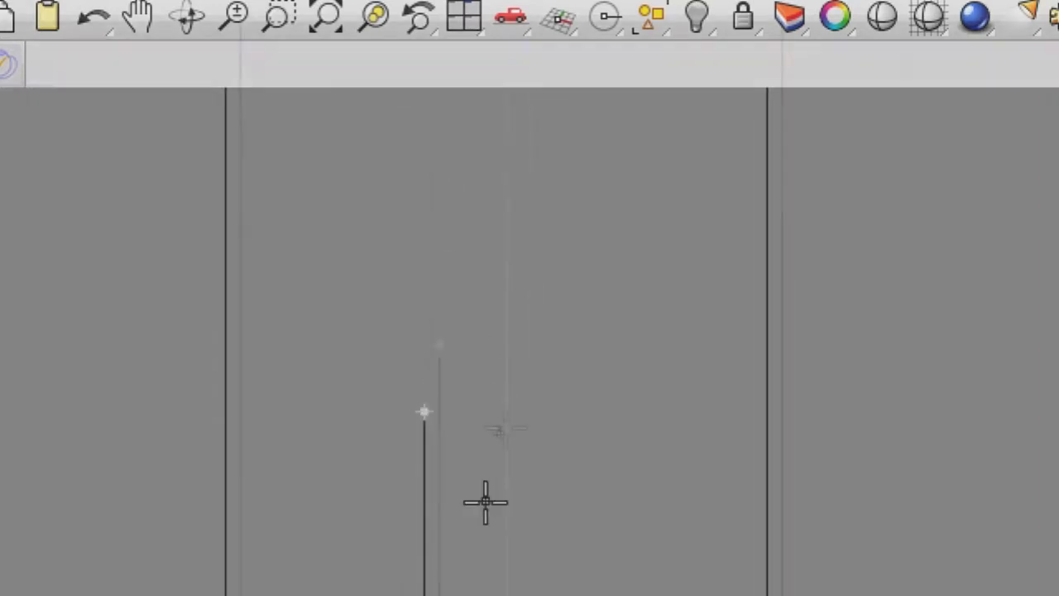
left_click(440, 183)
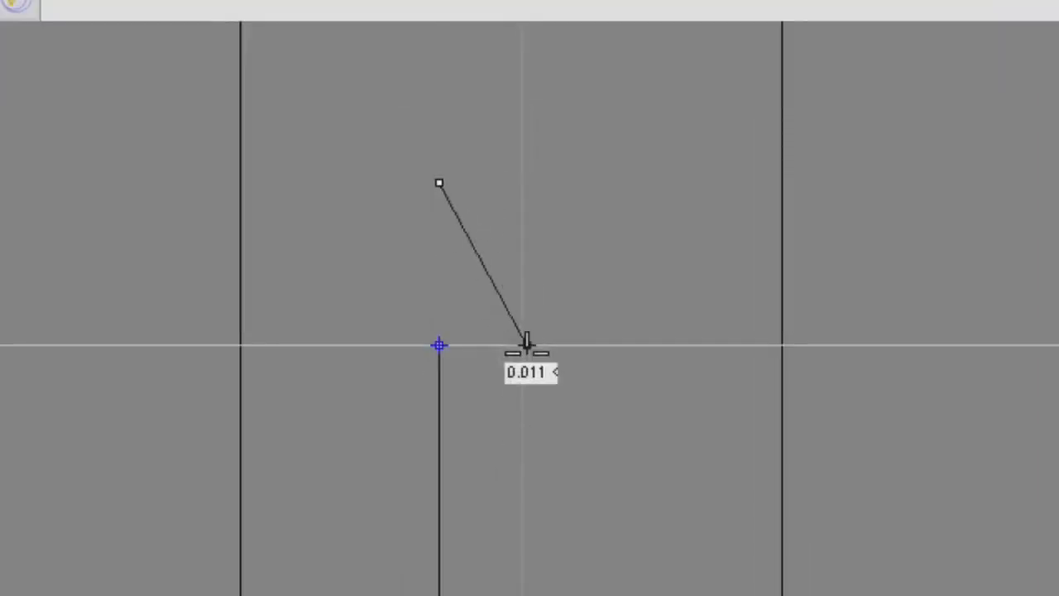
right_click_drag(508, 489, 530, 276)
scroll(521, 368, "down", 8)
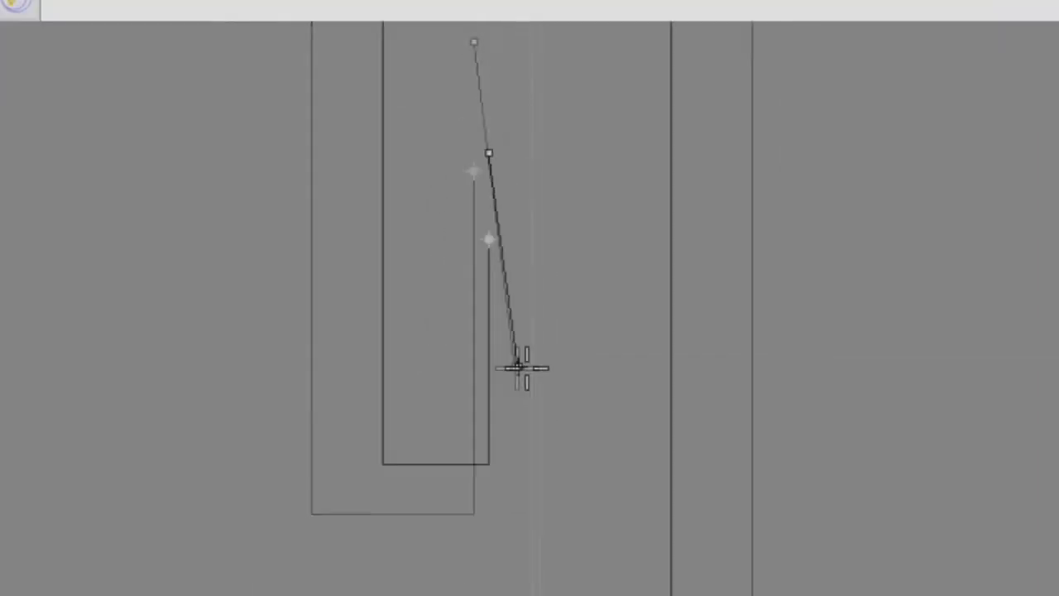
right_click_drag(552, 401, 552, 301)
mouse_move(468, 320)
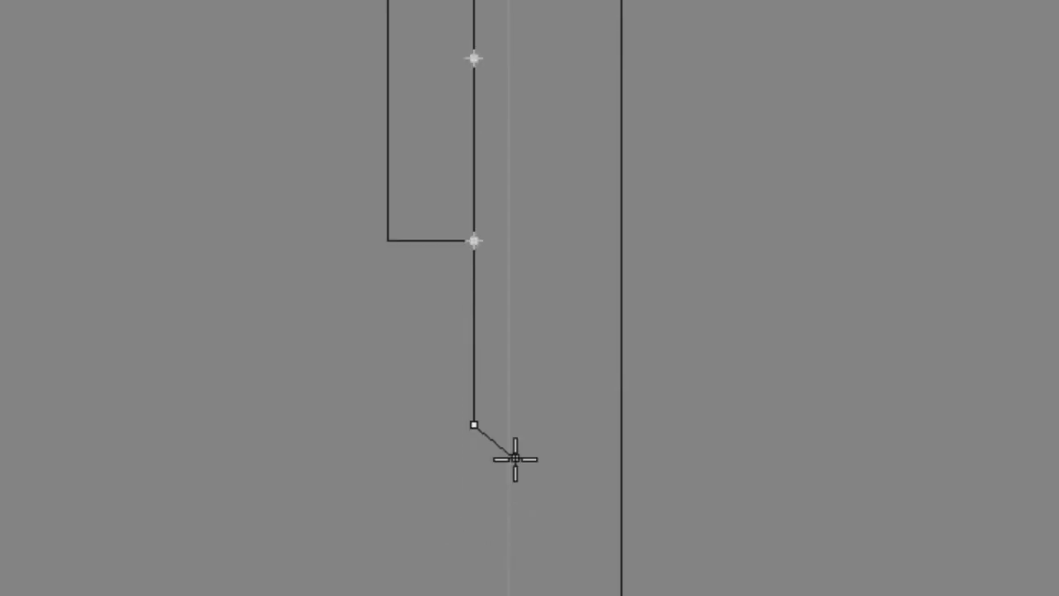
key("u")
key("Return")
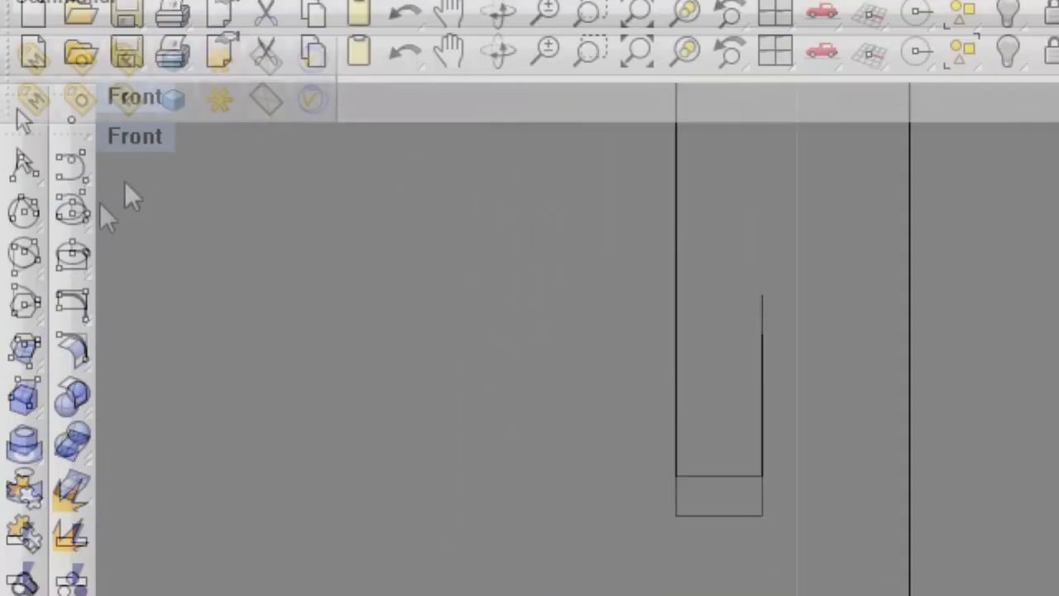
- Draw a degree 3 control point curve from just above the lip's inner edge down and around, ending perpendicular on the right vertical line
left_click(72, 286)
left_click(769, 315)
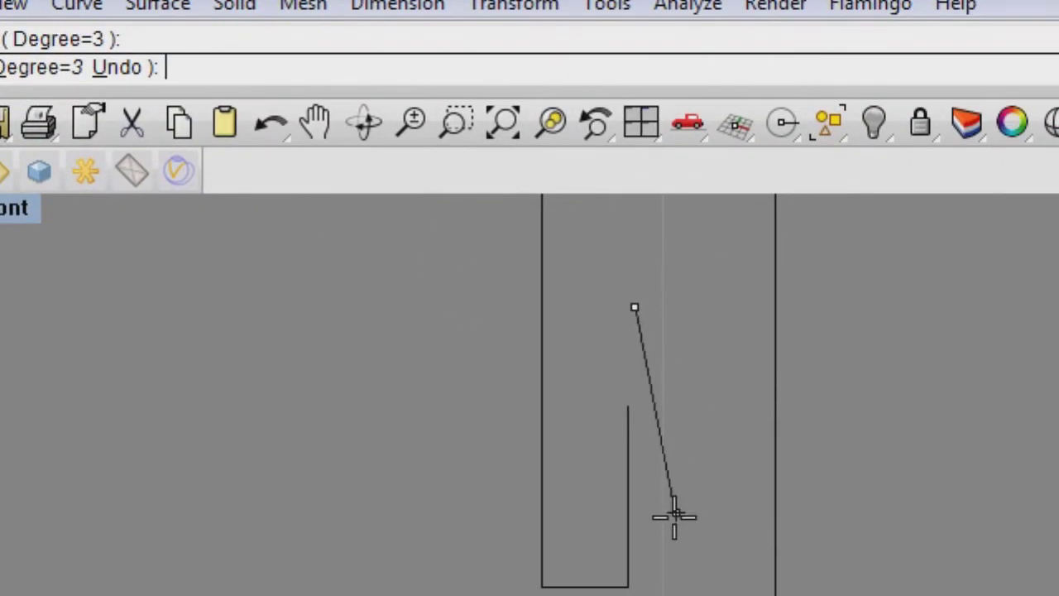
right_click_drag(810, 580, 773, 456)
scroll(772, 455, "down", 6)
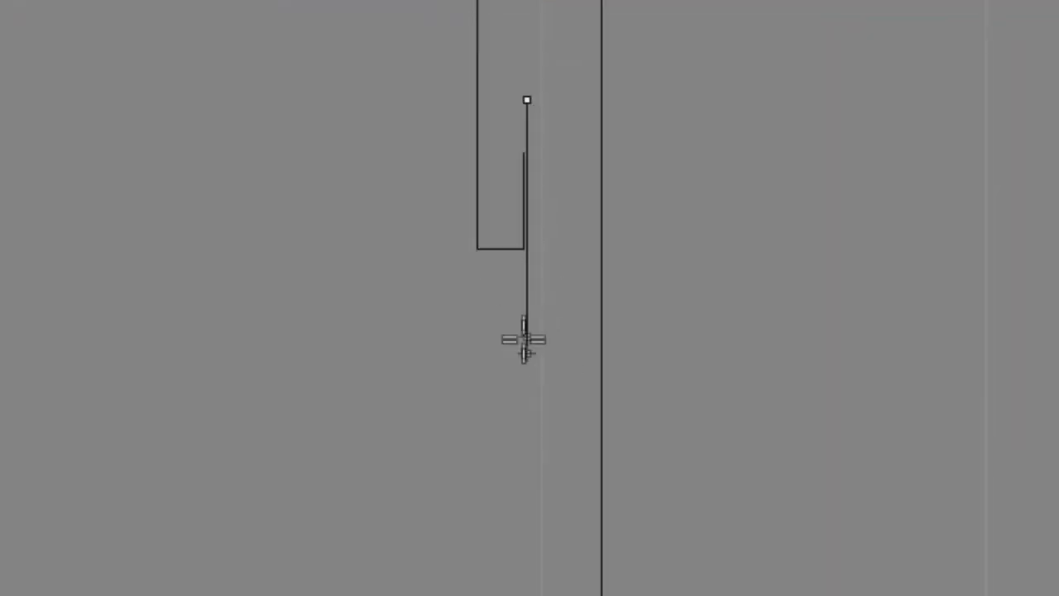
left_click(616, 543)
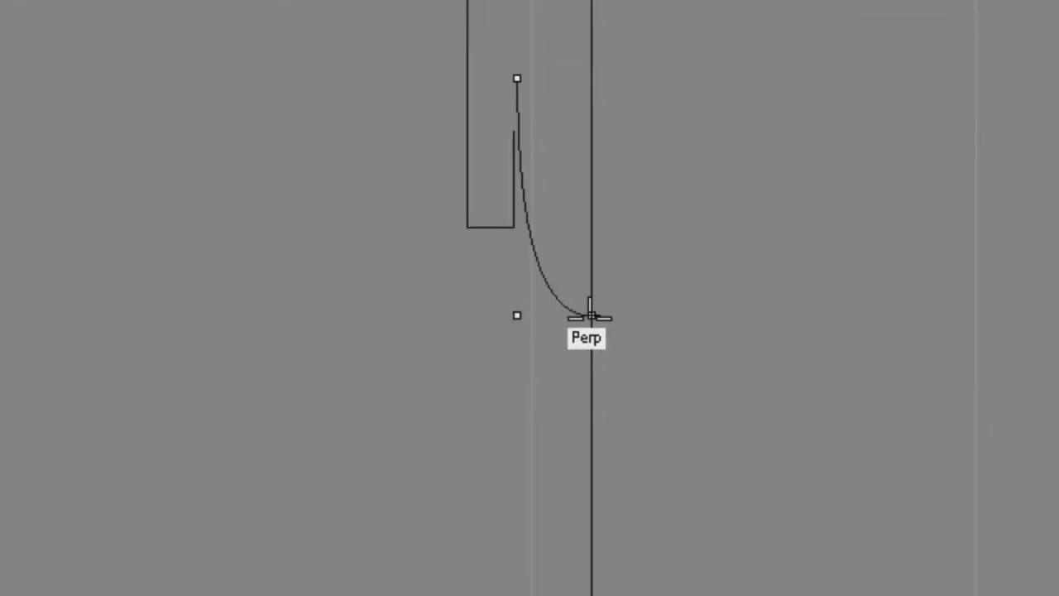
scroll(591, 319, "up", 8)
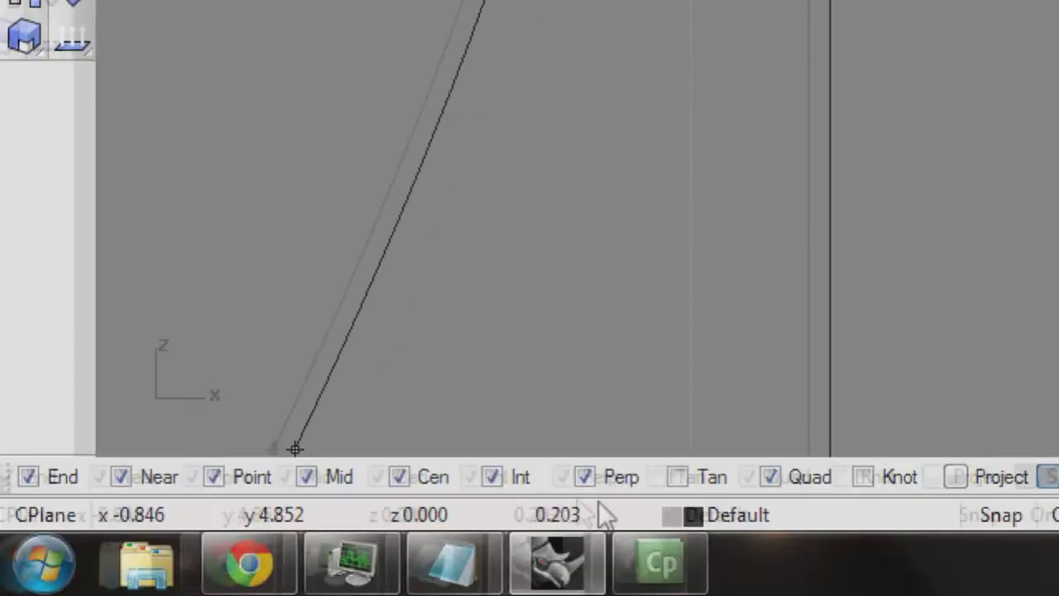
right_click_drag(629, 33, 516, 405)
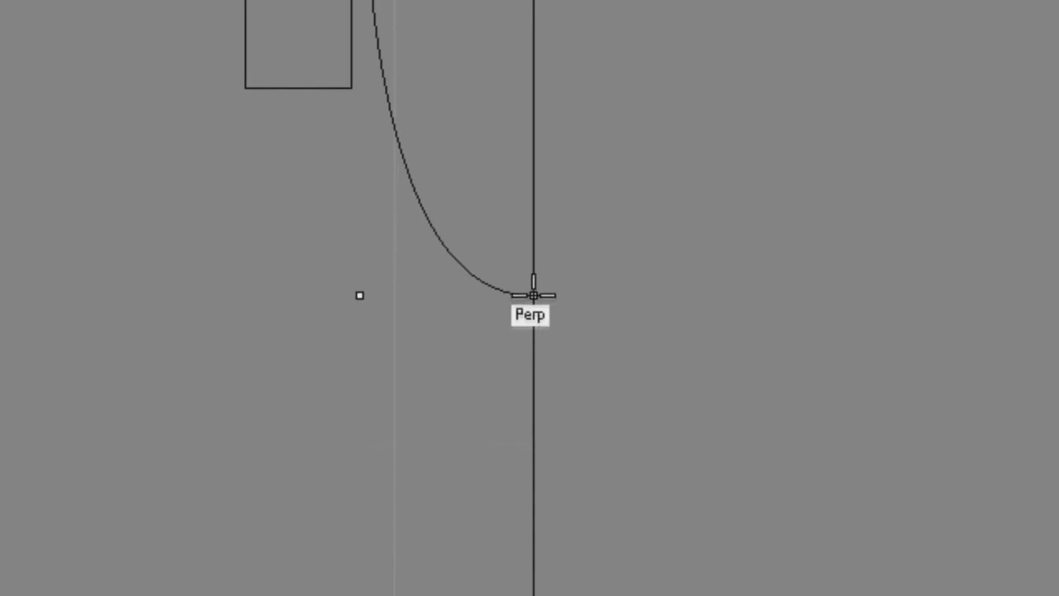
left_click(533, 296)
scroll(543, 268, "down", 10)
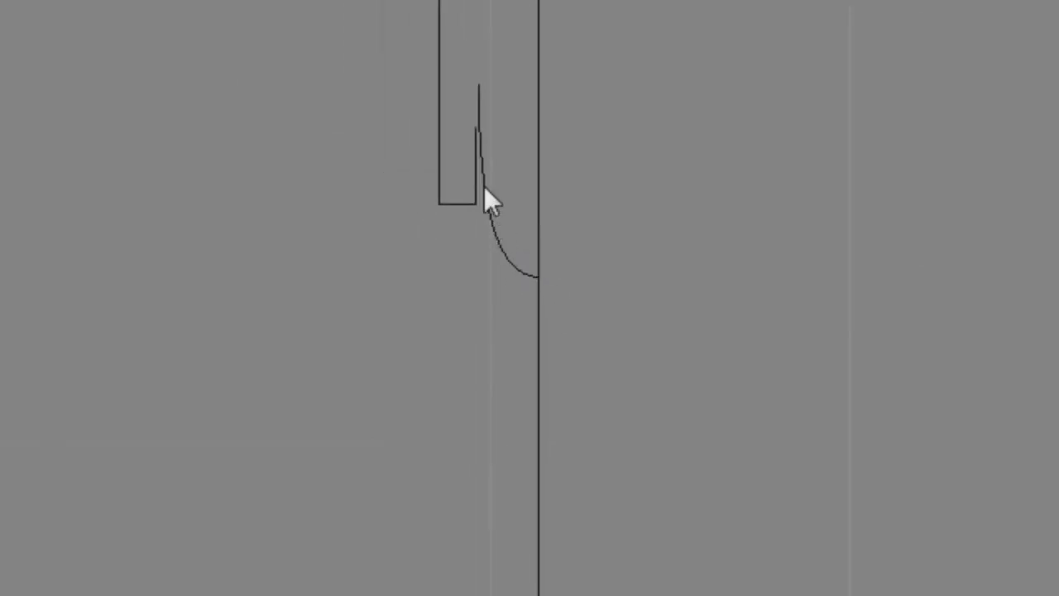
- Draw a polyline from the left vertical line's upper end, slanting up and inward to just short of the right vertical line
scroll(530, 264, "down", 3)
scroll(532, 264, "up", 8)
scroll(533, 263, "down", 6)
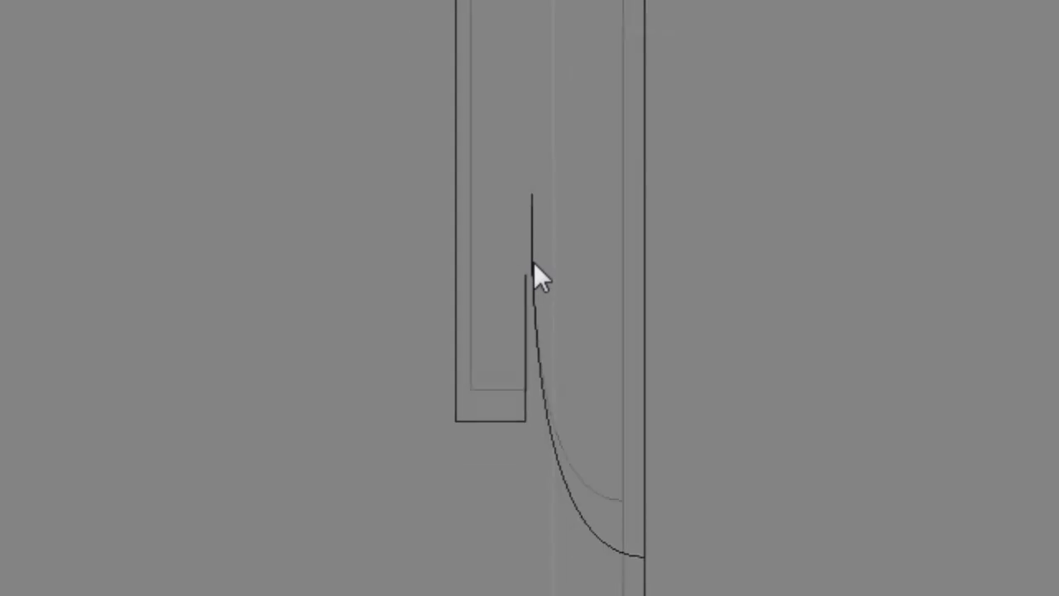
scroll(534, 264, "down", 1)
middle_click_drag(534, 253, 512, 340, "alt")
scroll(512, 341, "down", 4)
middle_click_drag(497, 268, 498, 309, "alt")
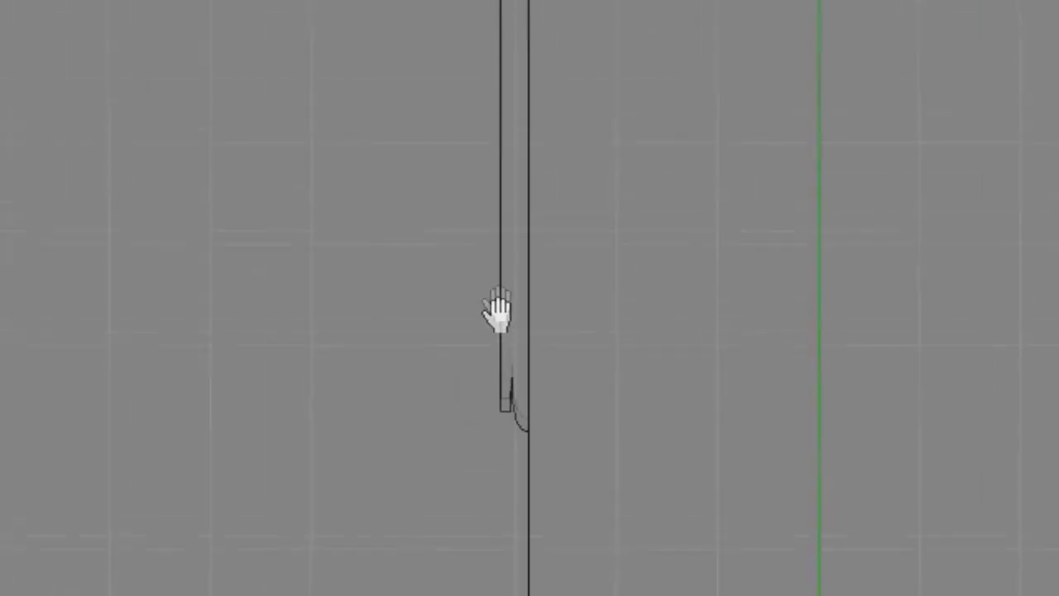
right_click_drag(548, 522, 515, 290)
scroll(508, 275, "down", 6)
right_click_drag(493, 232, 495, 257)
scroll(509, 254, "down", 2)
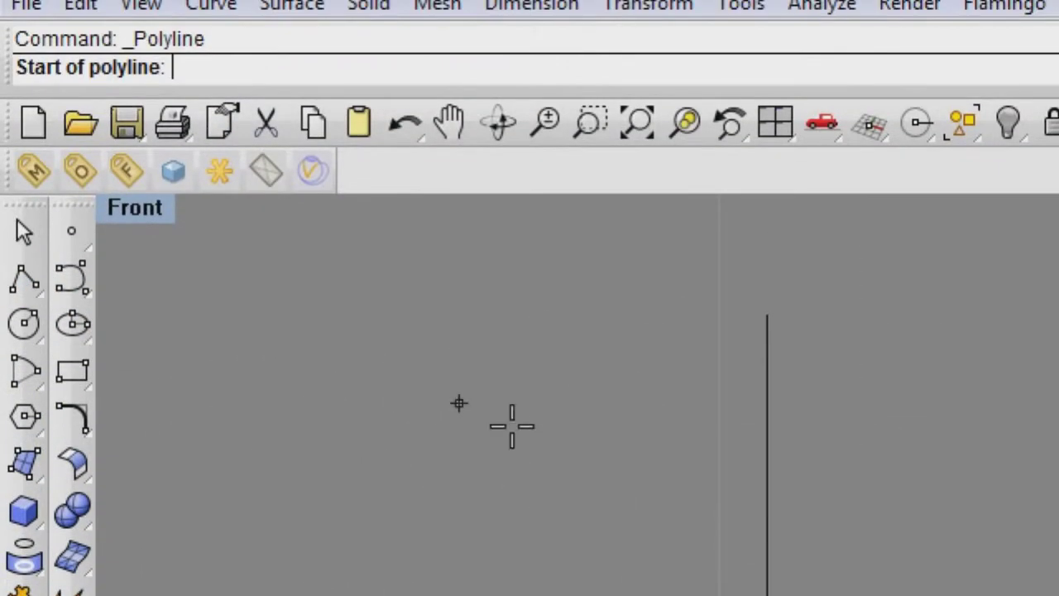
right_click_drag(789, 545, 765, 308)
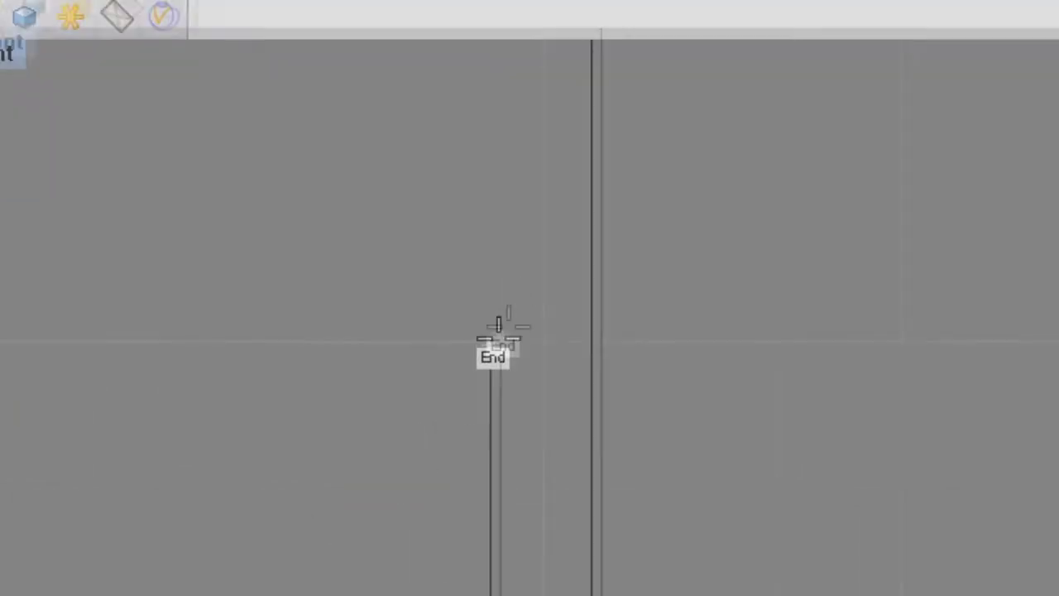
left_click(367, 496)
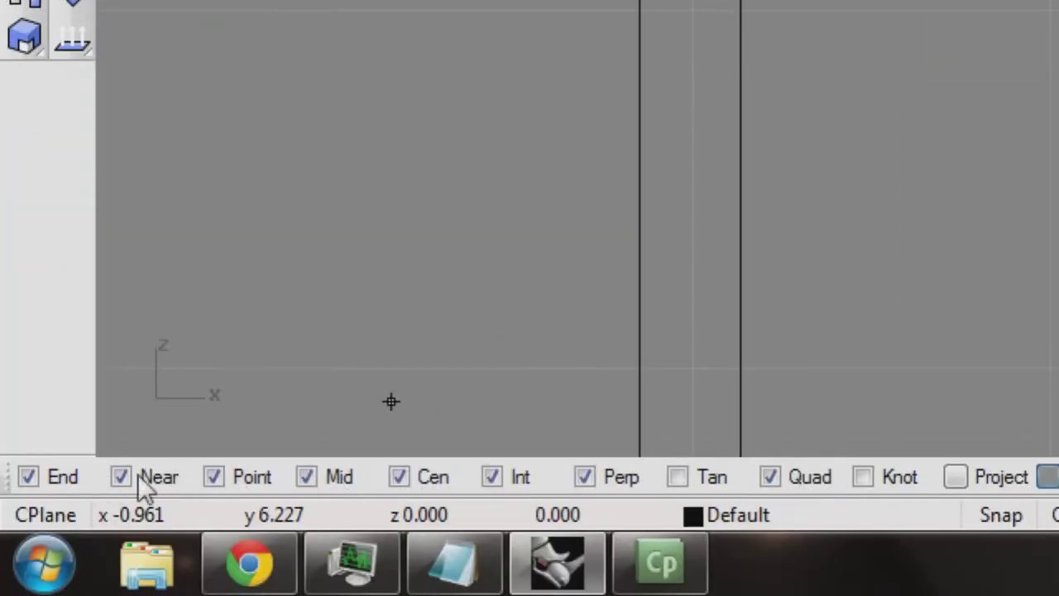
right_click_drag(515, 149, 528, 447)
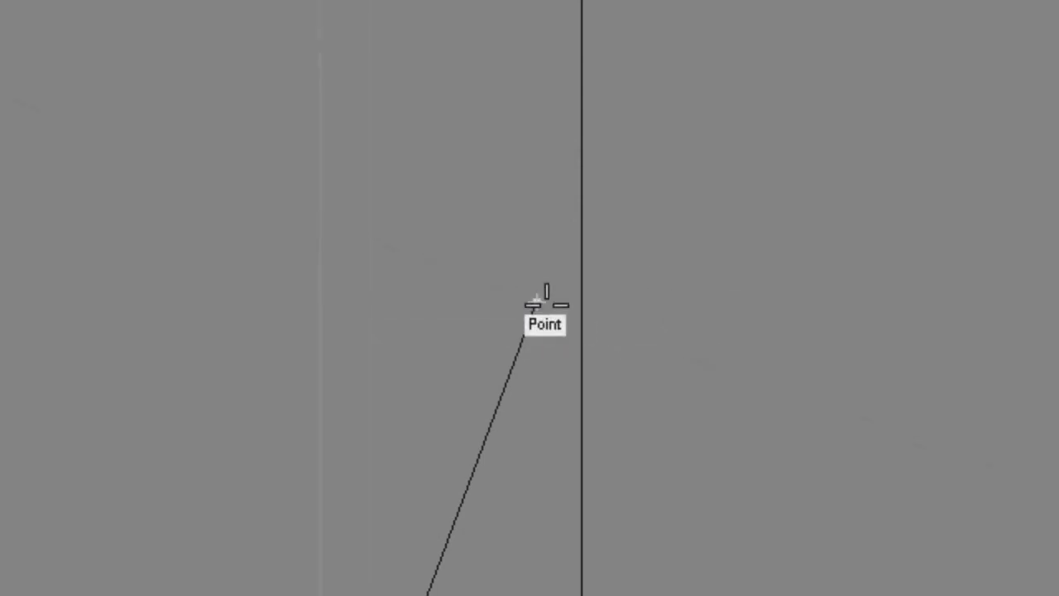
right_click(557, 395)
scroll(459, 410, "down", 5)
right_click_drag(532, 154, 535, 87)
scroll(509, 400, "down", 6)
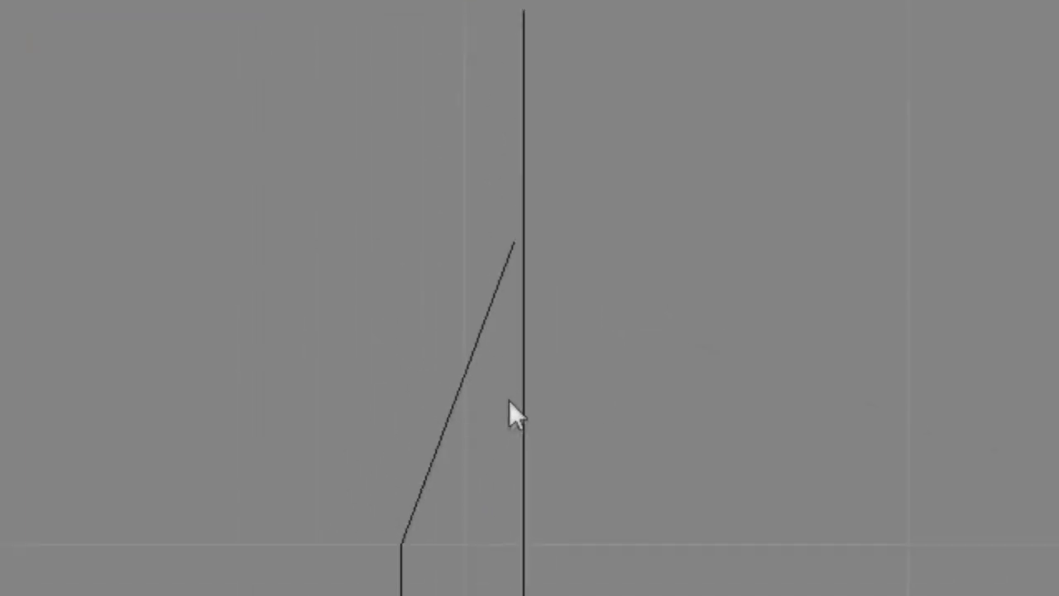
- Examine the pen's profile by selecting the outer lip polyline, the lower rounded curve and the vertical lines, up to the tapered tip
left_click(497, 295)
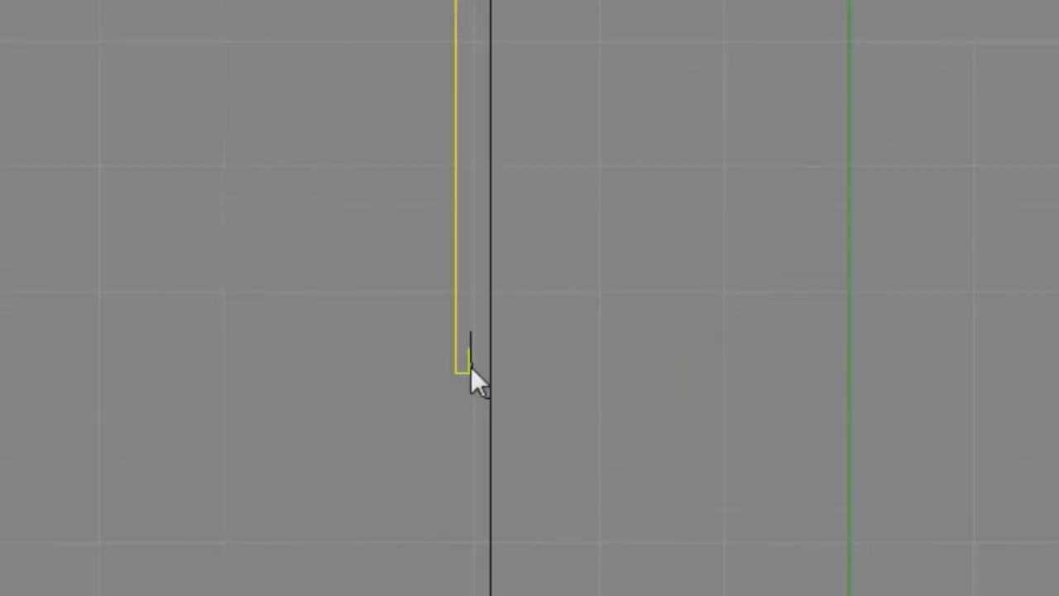
scroll(471, 364, "up", 4)
left_click(476, 349)
scroll(471, 364, "up", 1)
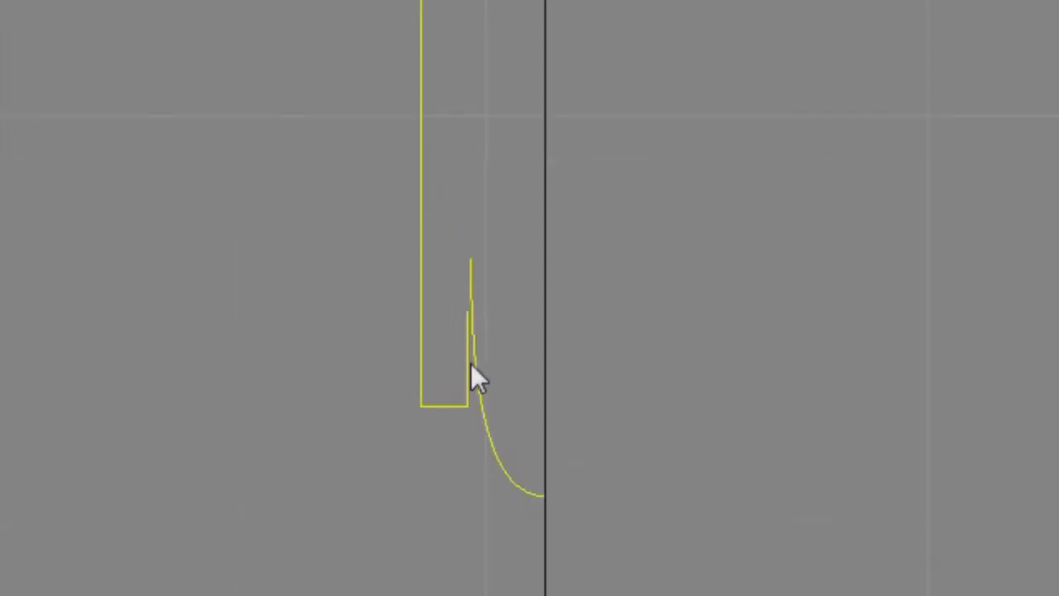
scroll(470, 365, "up", 2)
key("Escape")
left_click(482, 392)
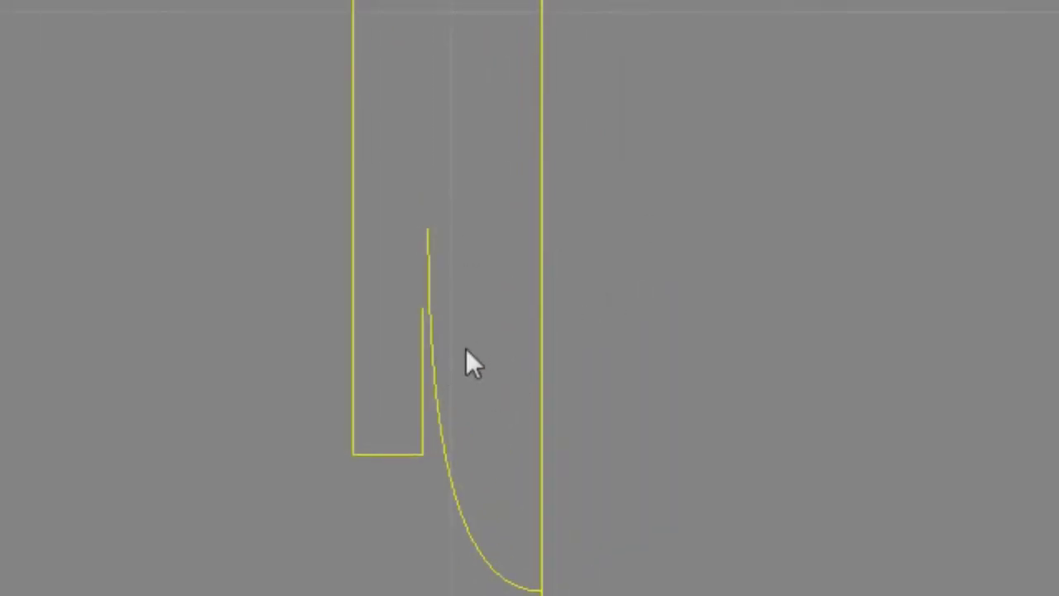
left_click(544, 356)
scroll(503, 265, "down", 9)
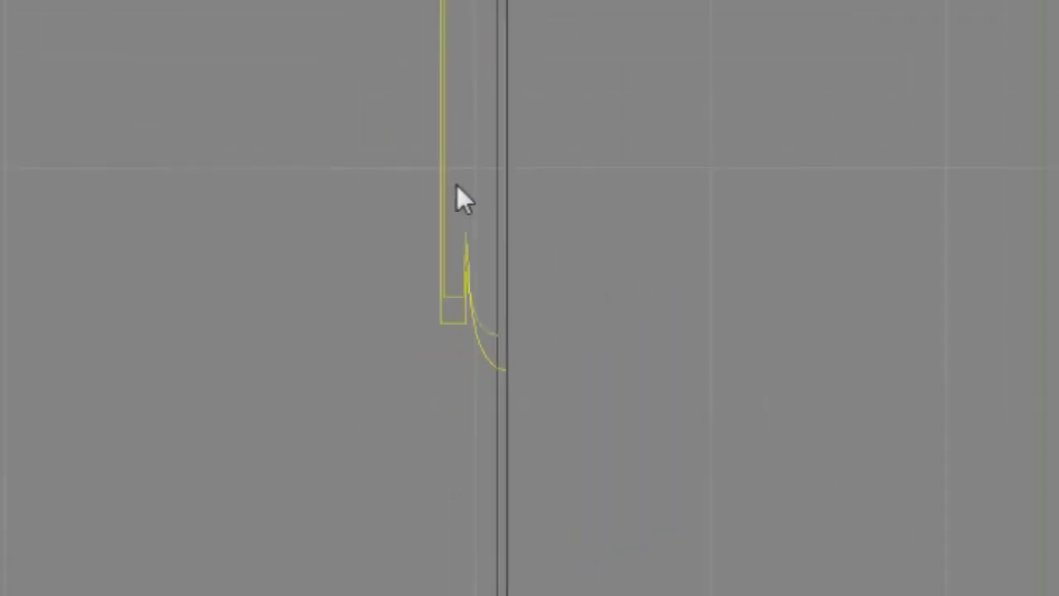
mouse_move(460, 162)
middle_mouse_down()
mouse_move(480, 396)
mouse_move(528, 345)
middle_mouse_up()
scroll(526, 171, "down", 4)
middle_click_drag(522, 161, 518, 530)
scroll(534, 254, "up", 8)
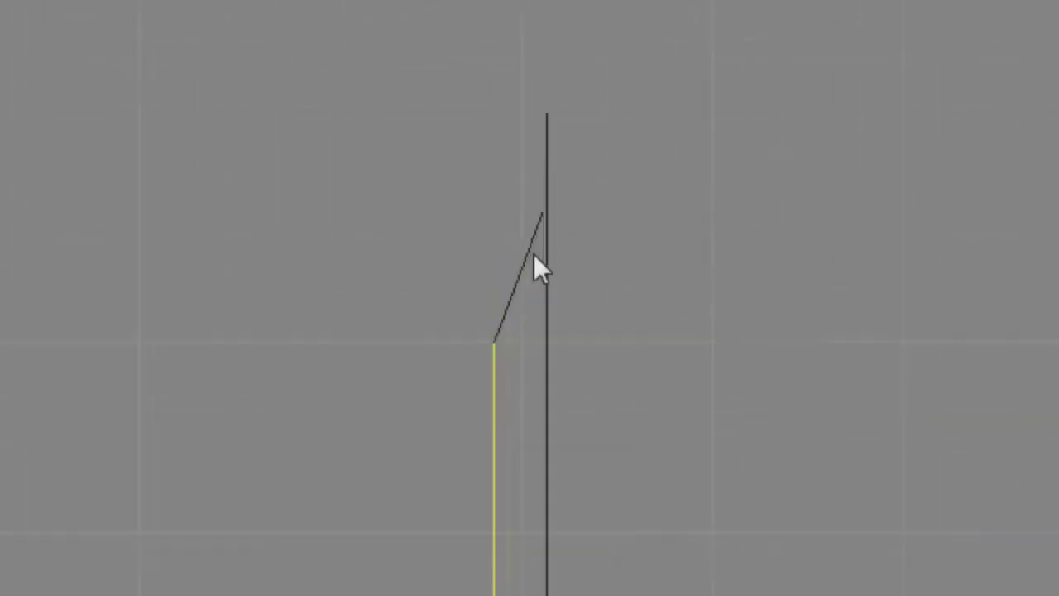
scroll(537, 249, "up", 4)
left_click(564, 255)
scroll(555, 237, "up", 9)
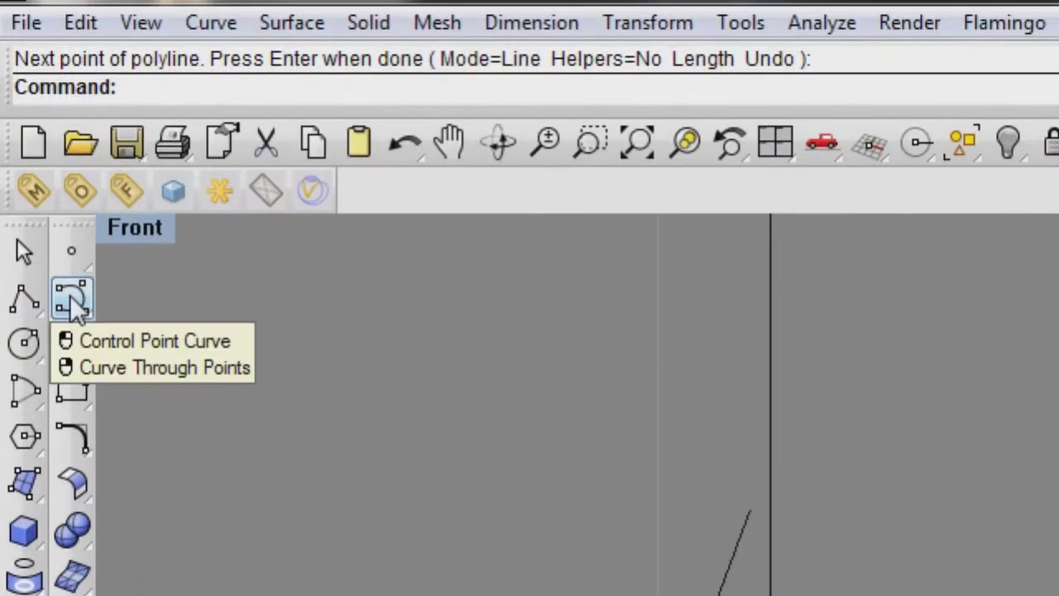
- Try to draw a rounded tip as a control point curve from inside the slanted line's upper end toward the vertical line
left_click(71, 303)
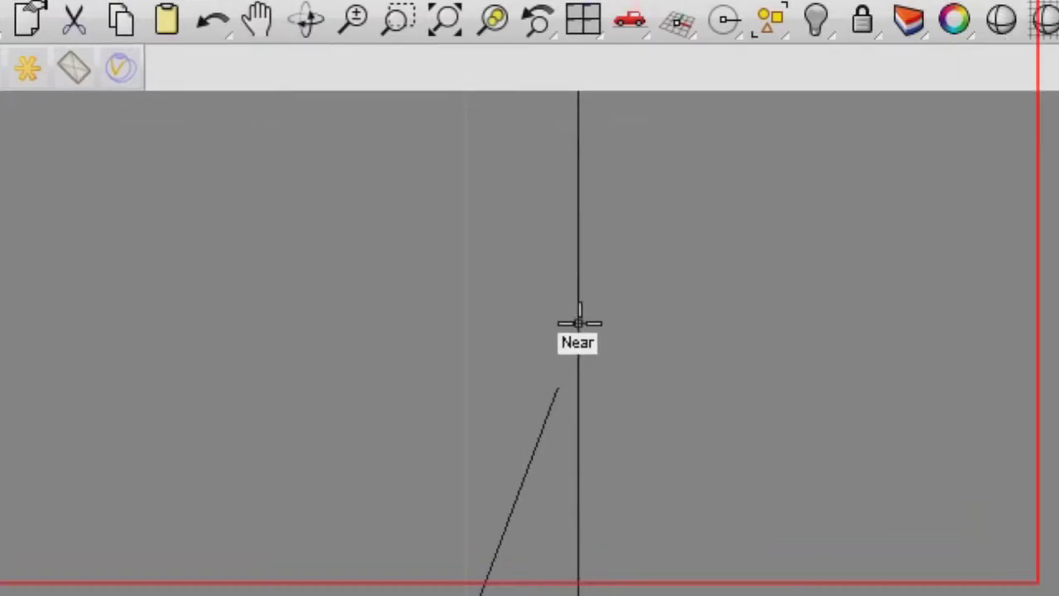
scroll(748, 565, "up", 6)
right_click_drag(748, 565, 738, 586)
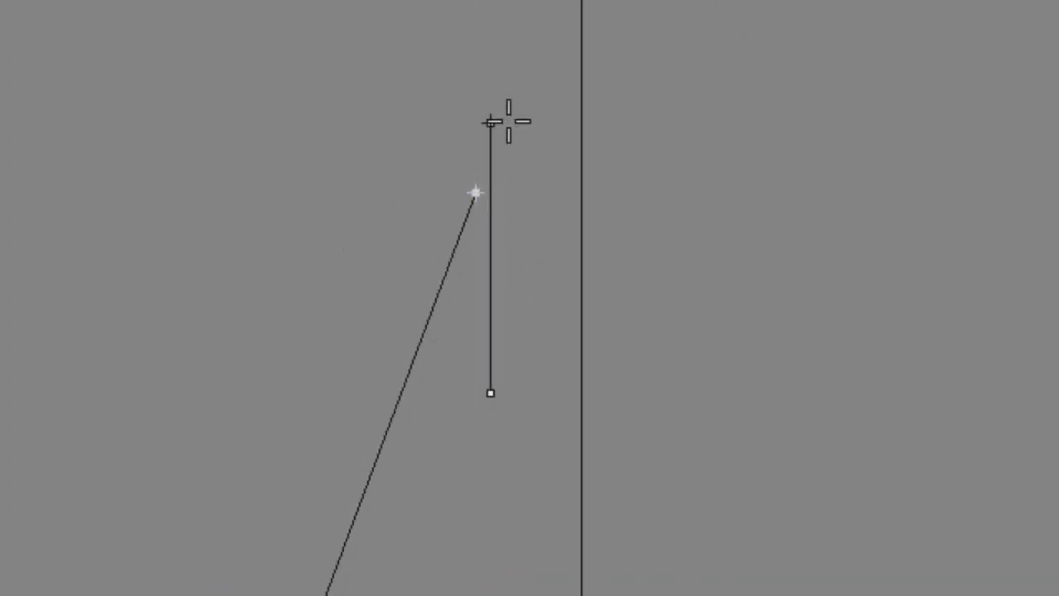
left_click(490, 31)
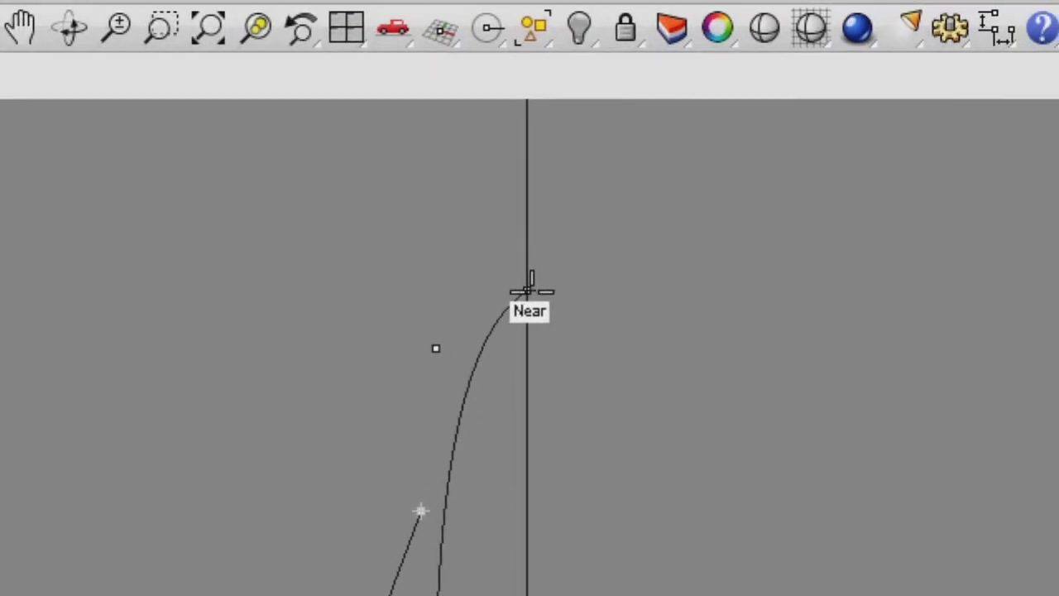
scroll(528, 291, "up", 5)
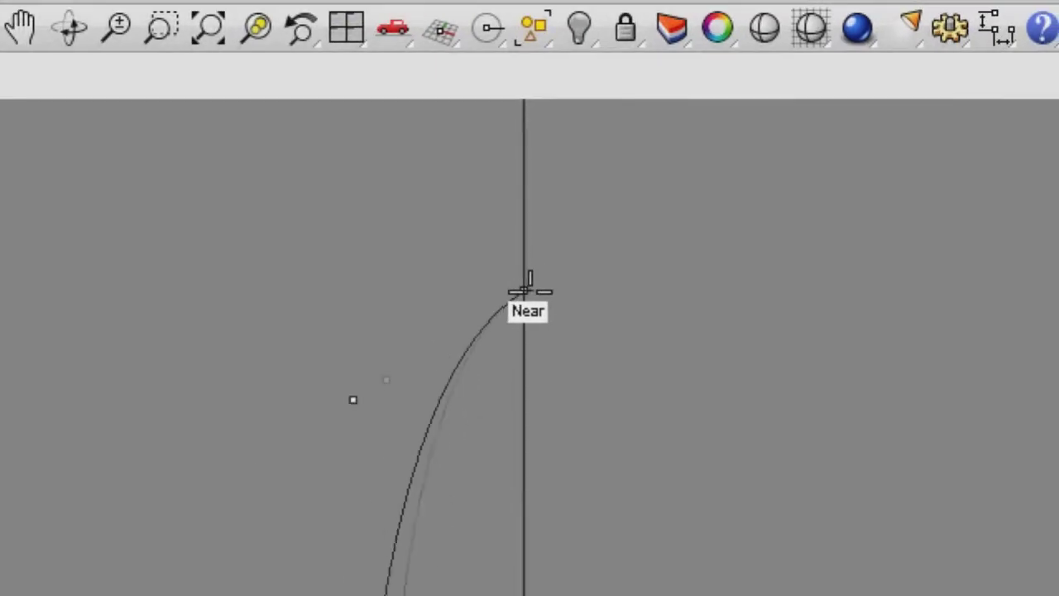
left_click(485, 325)
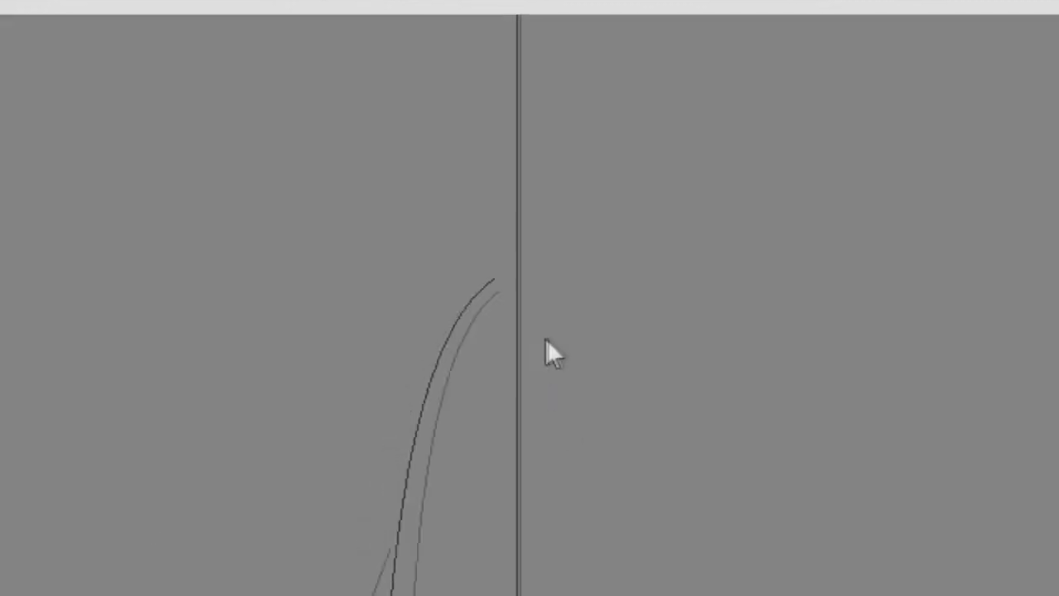
- Turn on the slanted line's control points and move its upper end point slightly outward from the tip curve
scroll(538, 341, "down", 12)
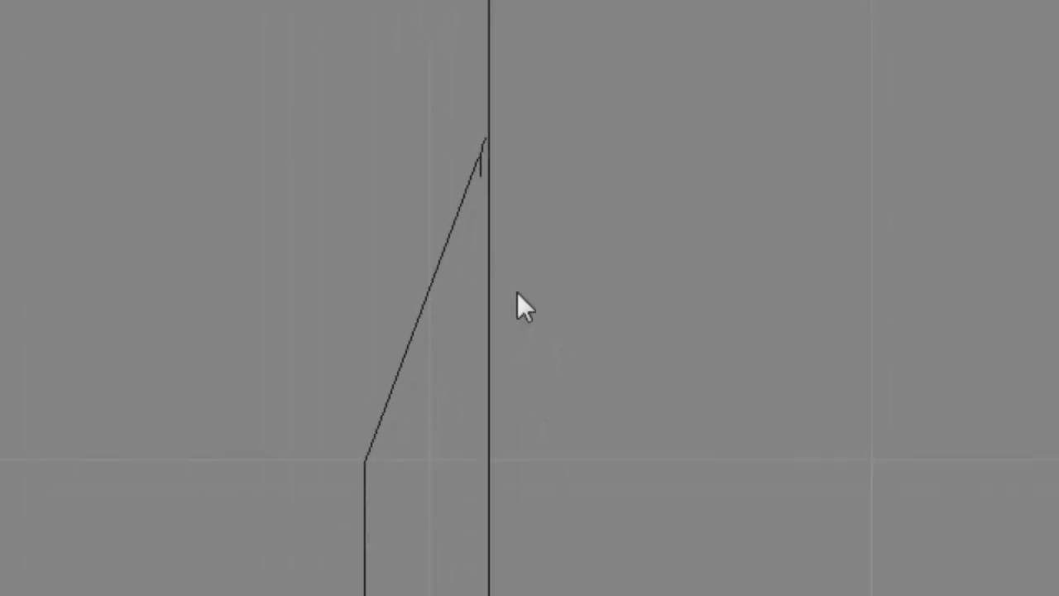
scroll(512, 295, "down", 2)
middle_click_drag(535, 376, 520, 212)
scroll(517, 196, "down", 3)
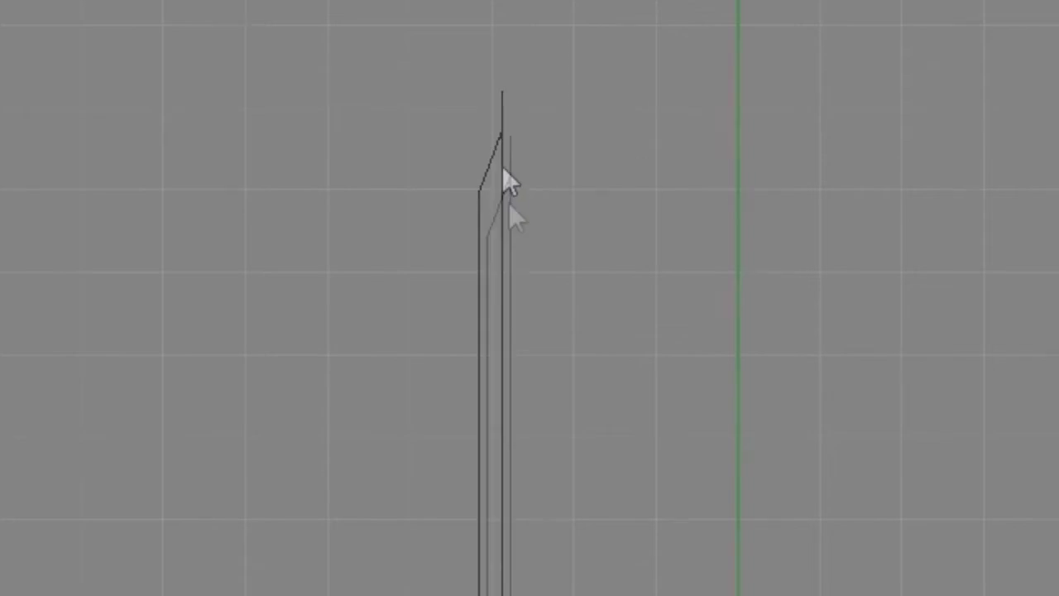
middle_click_drag(503, 168, 528, 286)
scroll(542, 271, "up", 3)
scroll(530, 261, "up", 4)
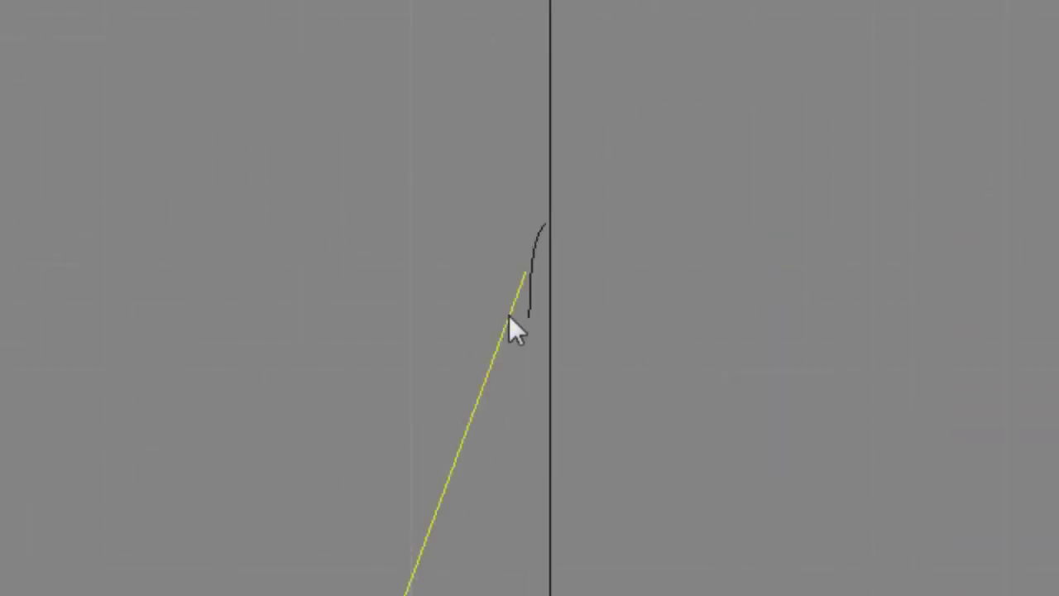
middle_click_drag(490, 373, 500, 198)
mouse_move(521, 124)
middle_mouse_down()
mouse_move(549, 224)
mouse_move(546, 257)
middle_mouse_up()
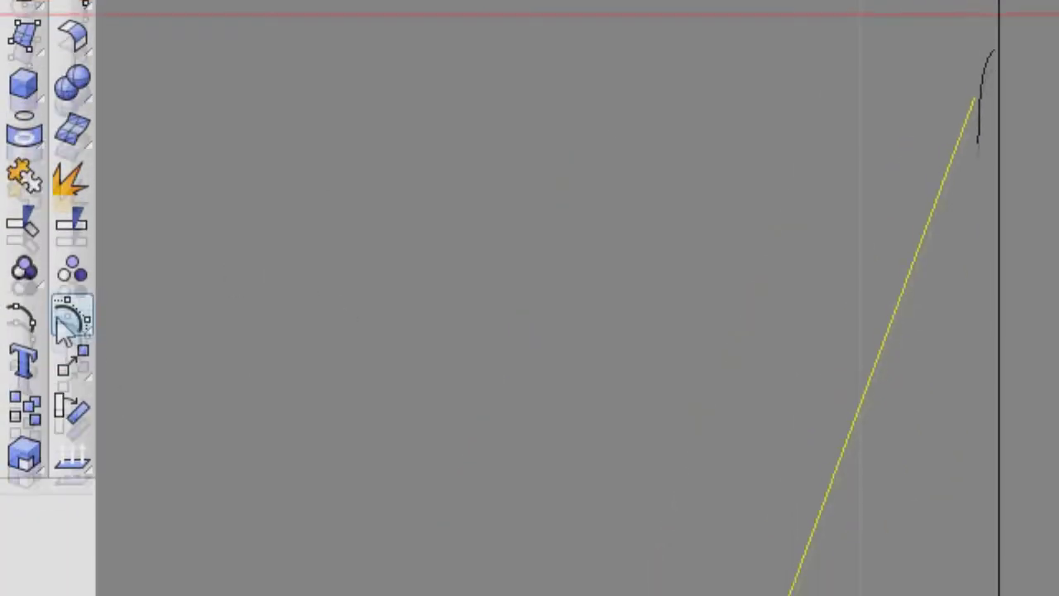
left_click(23, 303)
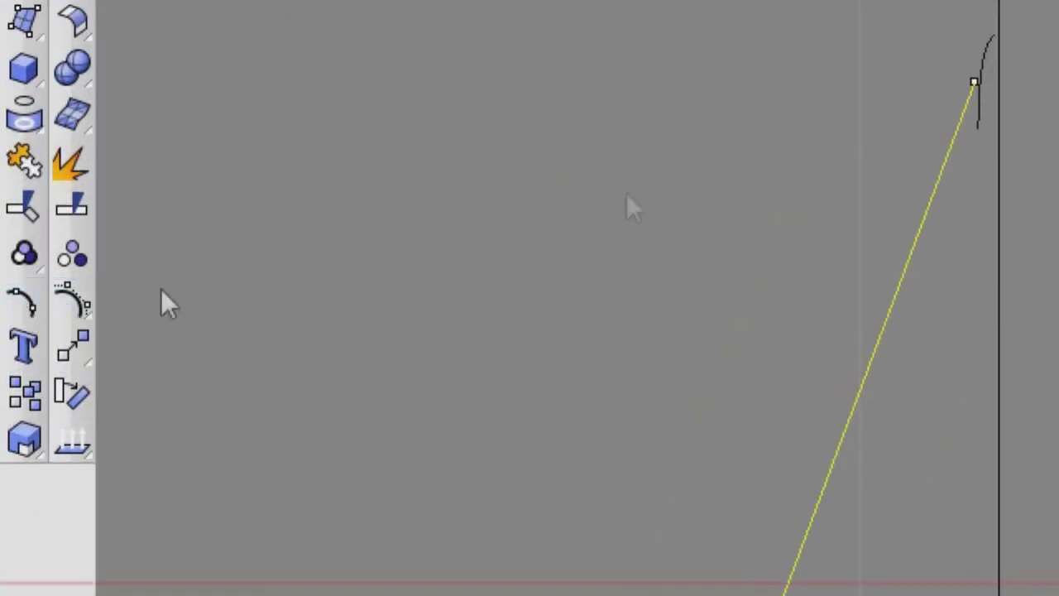
left_click_drag(974, 82, 923, 73)
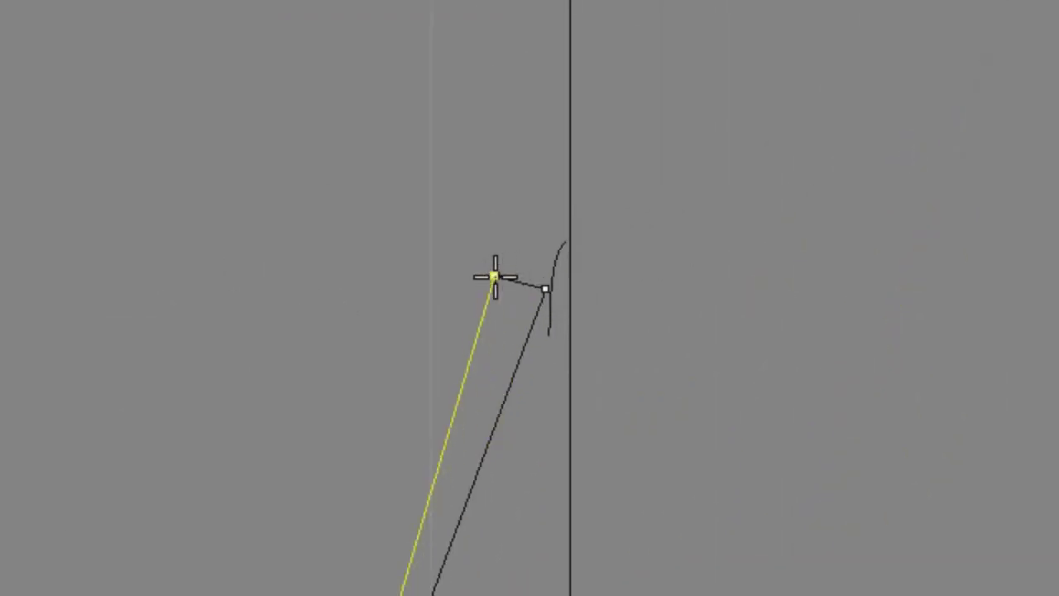
scroll(516, 283, "up", 4)
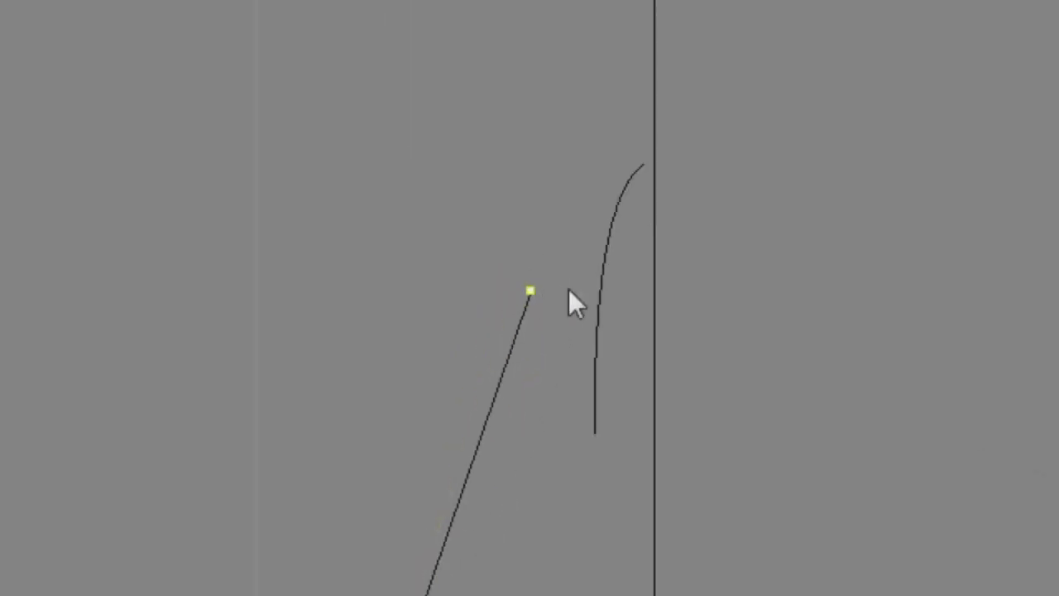
- Shift the small tip curve outward toward the slanted line's end, and delete it
left_click_drag(602, 279, 555, 239)
scroll(556, 249, "down", 10)
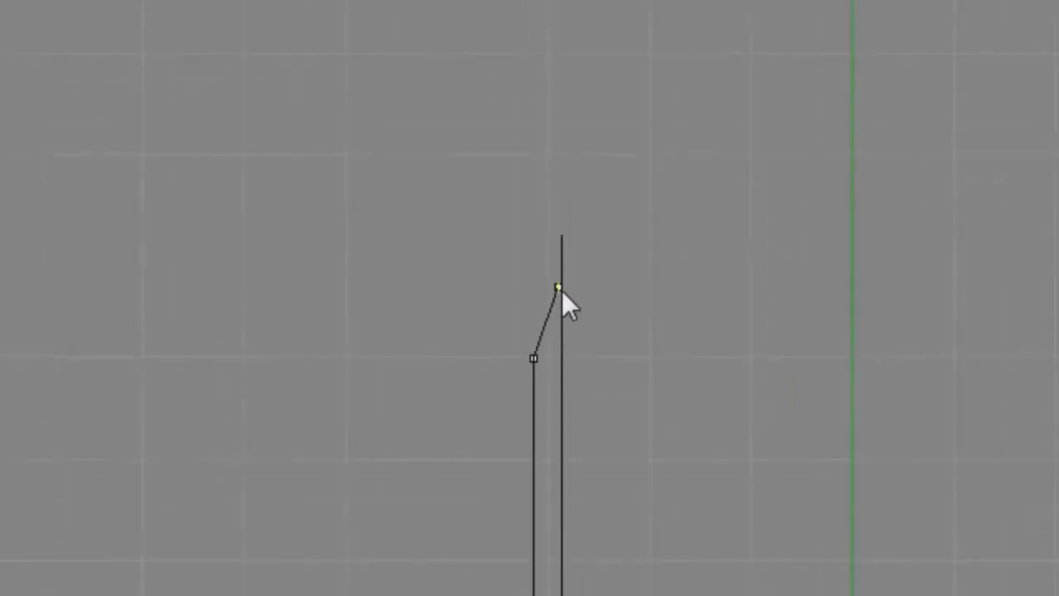
scroll(562, 291, "up", 5)
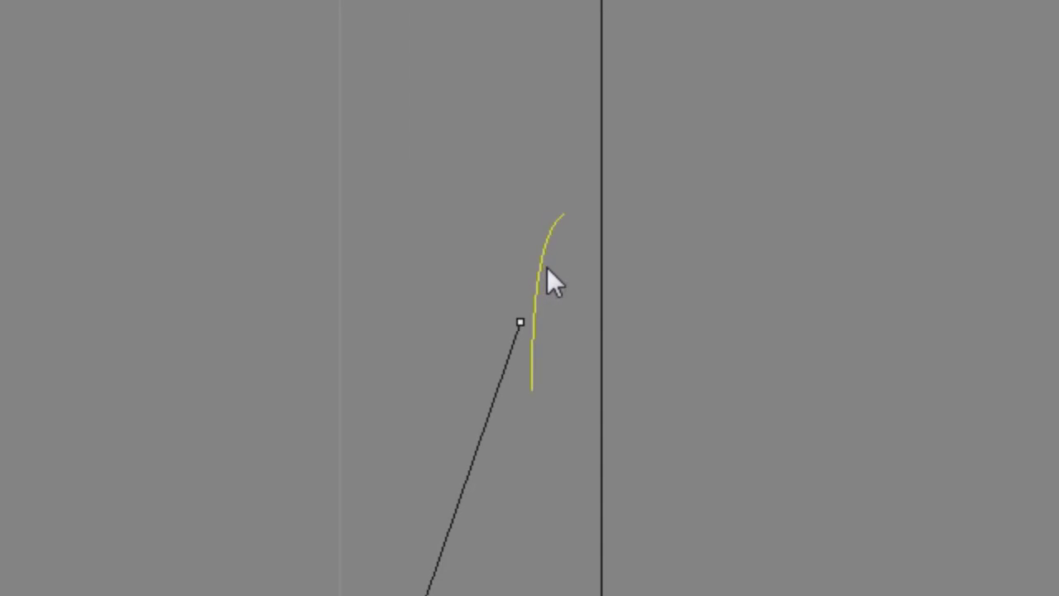
key("Delete")
- Try to redraw the rounded tip as a control point curve arching up to the vertical line from beside the slanted line
left_click(73, 251)
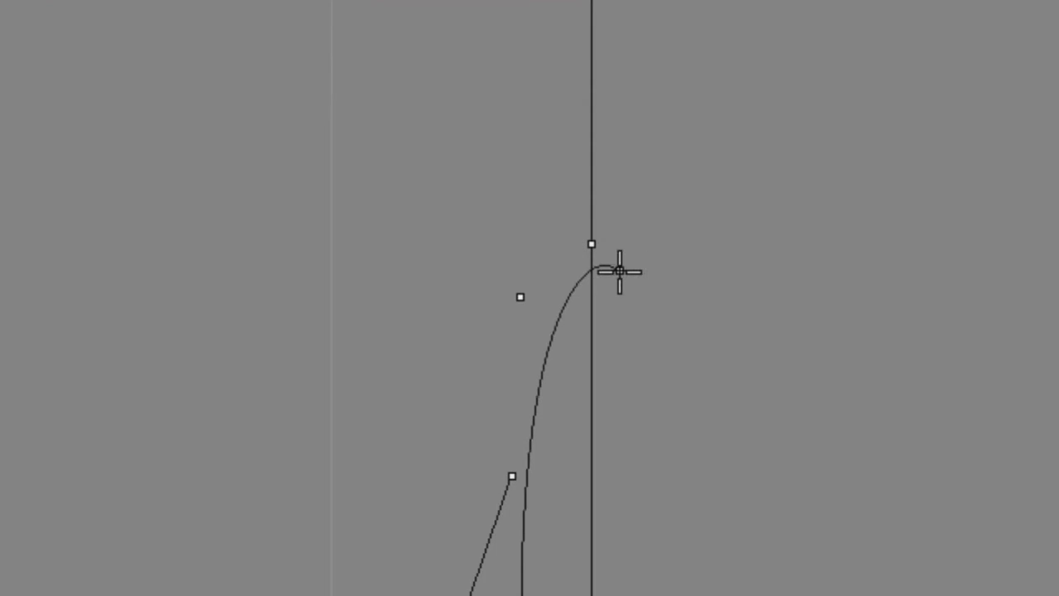
key("Return")
scroll(584, 252, "up", 3)
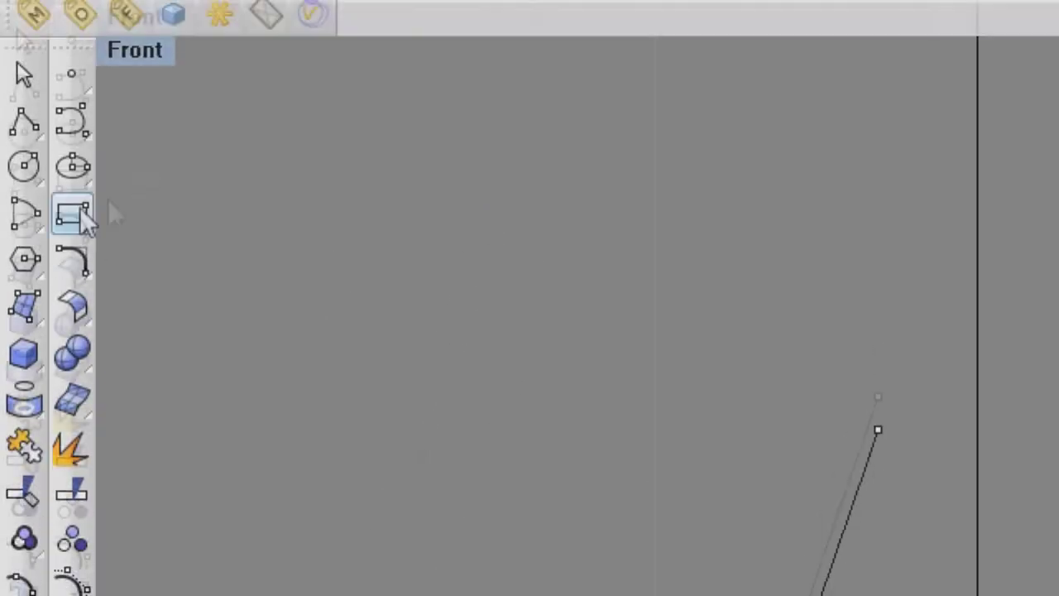
left_click(72, 121)
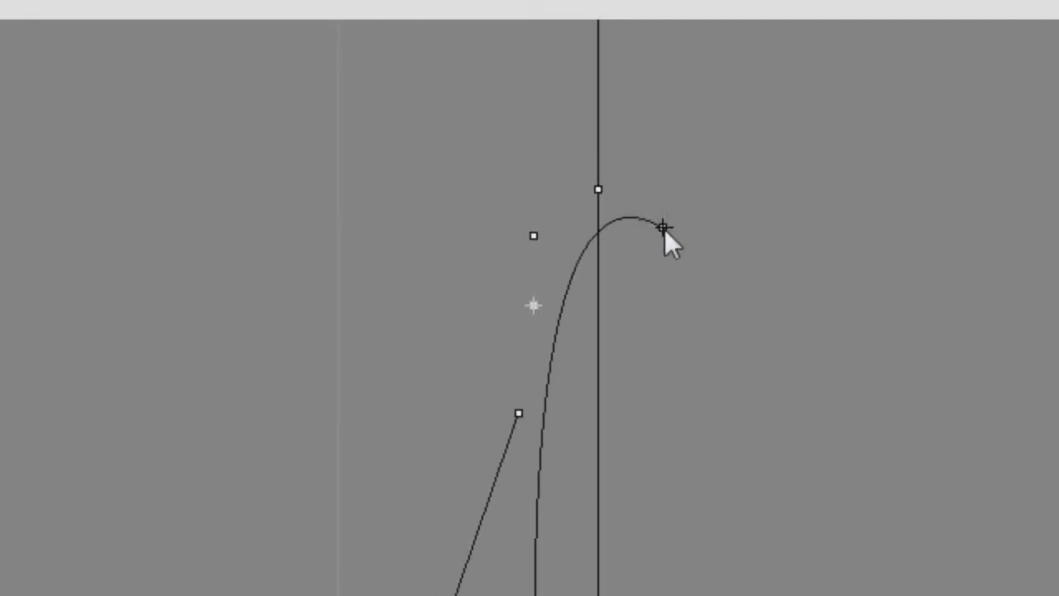
left_click(577, 213)
- Draw the rounded tip as a control point curve rising beside the slanted line and ending level, just short of the vertical line
scroll(594, 196, "up", 6)
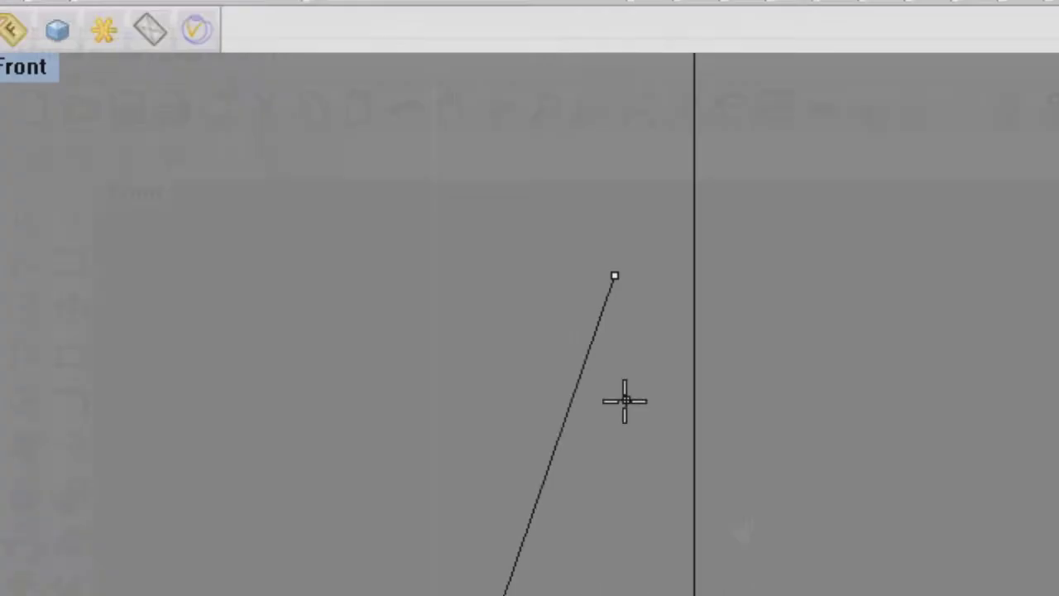
right_click_drag(593, 66, 574, 288)
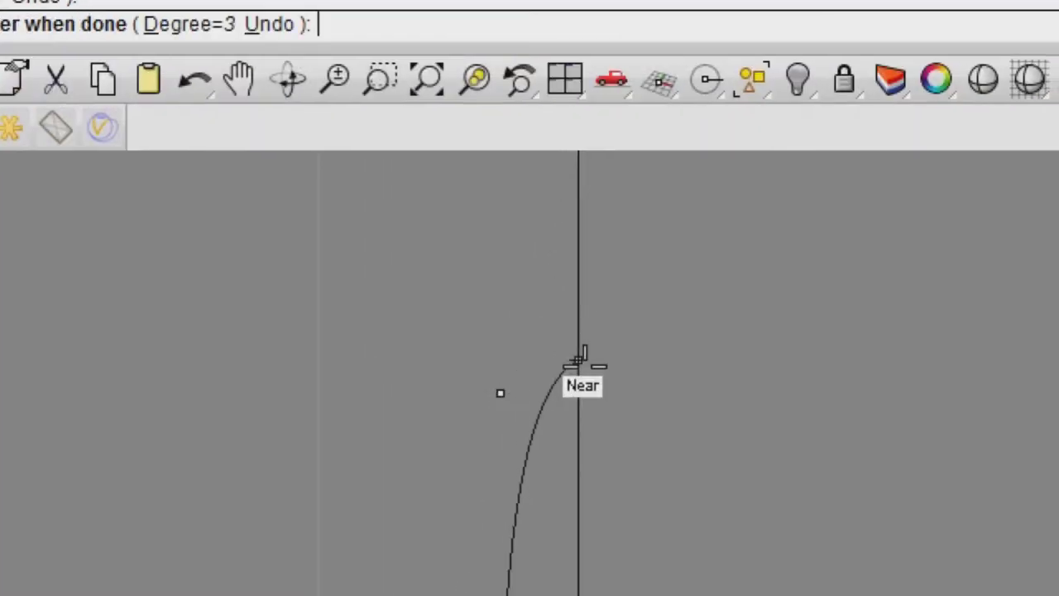
left_click(578, 395)
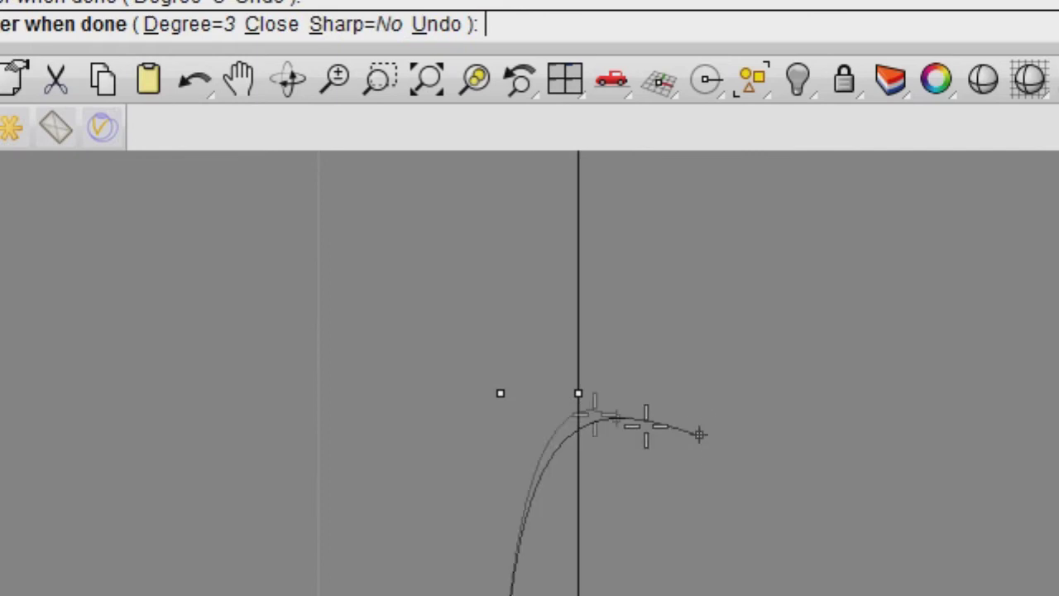
scroll(559, 396, "up", 12)
key("ctrl+z")
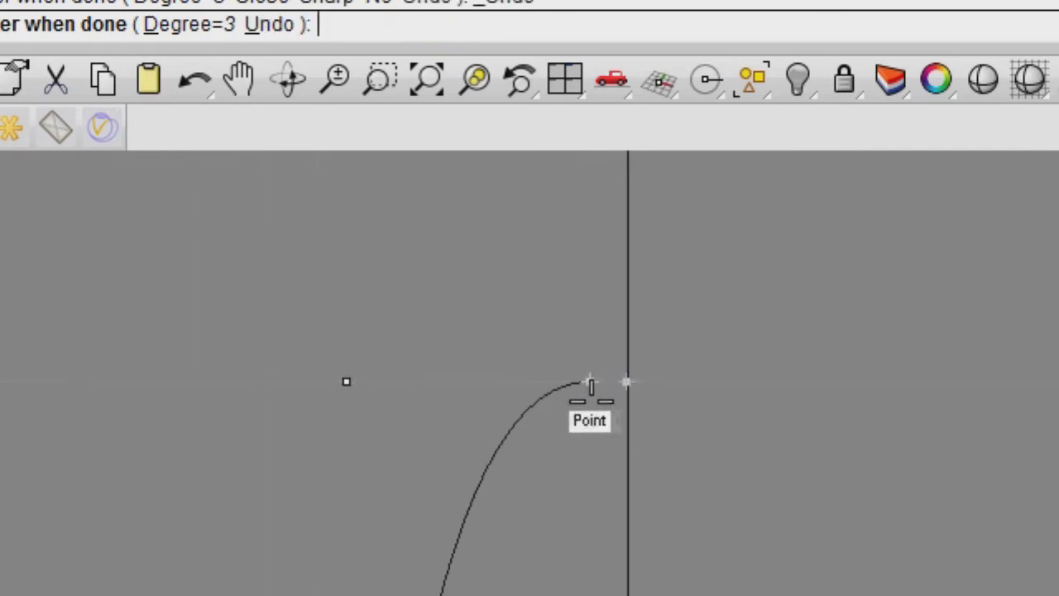
scroll(591, 397, "up", 8)
left_click(581, 358)
scroll(627, 369, "down", 4)
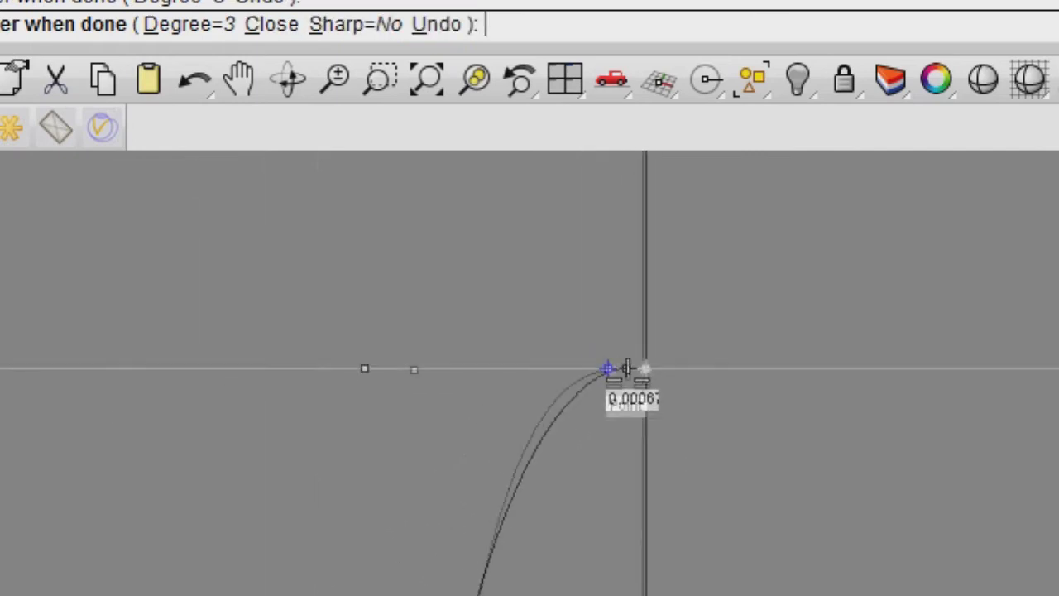
scroll(615, 385, "down", 8)
right_click_drag(617, 387, 602, 279)
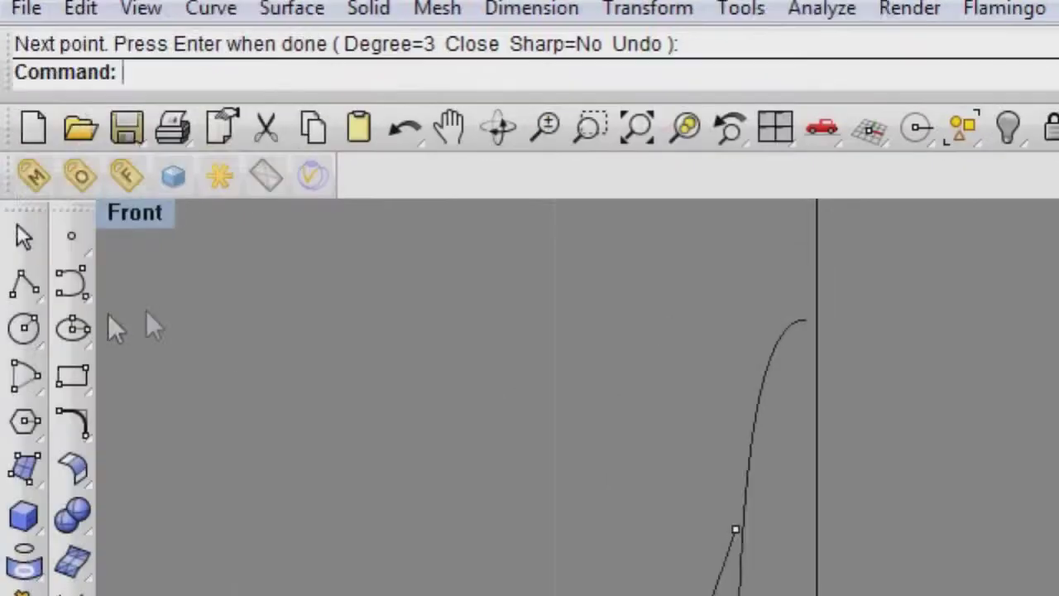
- Create a small sphere centred on the vertical line at the tip curve's height, with its radius reaching the curve's end
left_click(74, 517)
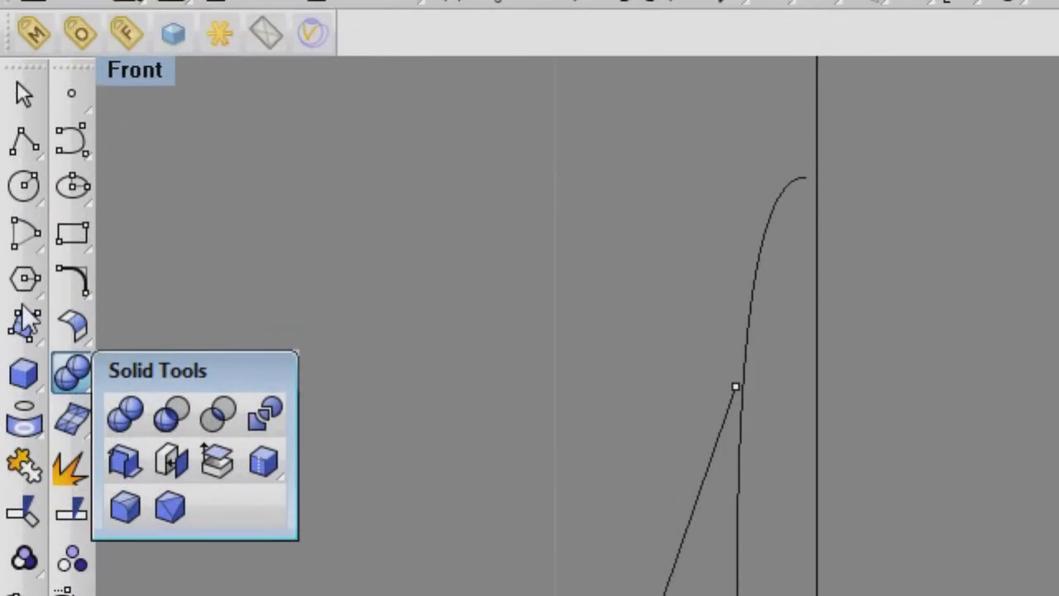
left_click(24, 286)
left_click(122, 337)
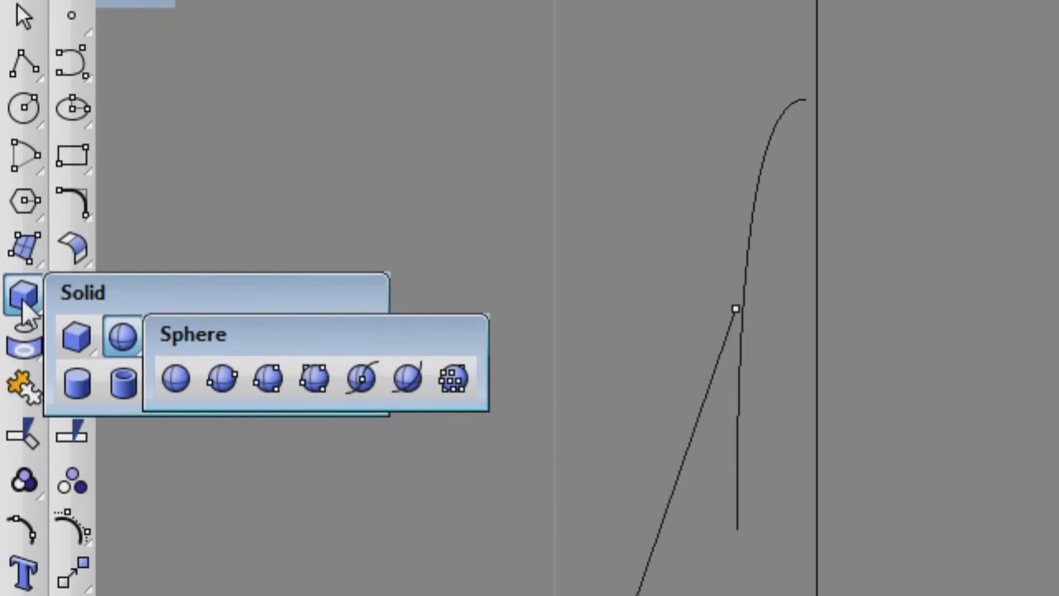
left_click(129, 335)
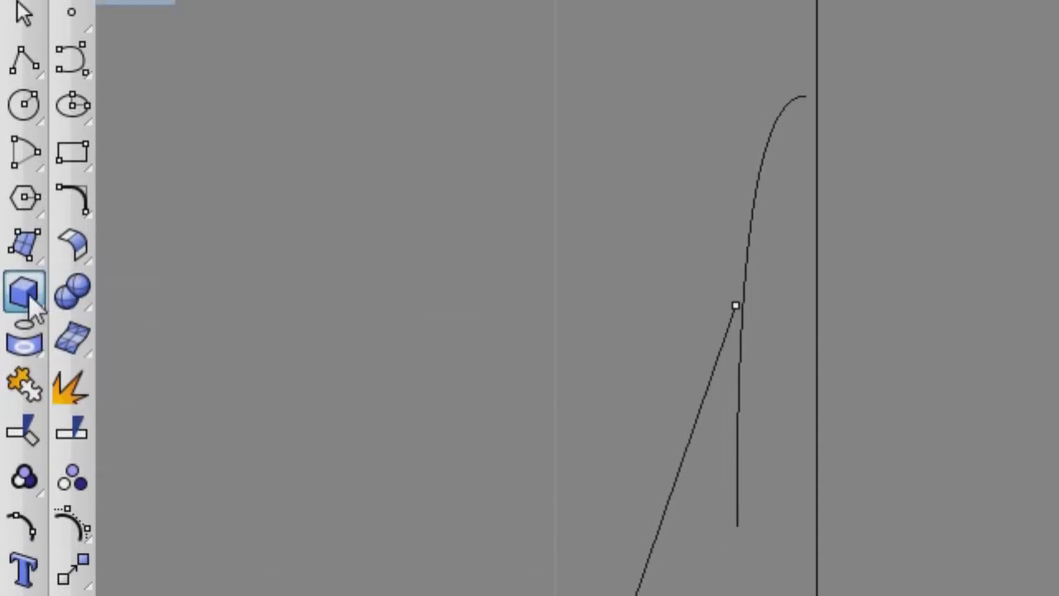
left_click(31, 299)
left_click(123, 336)
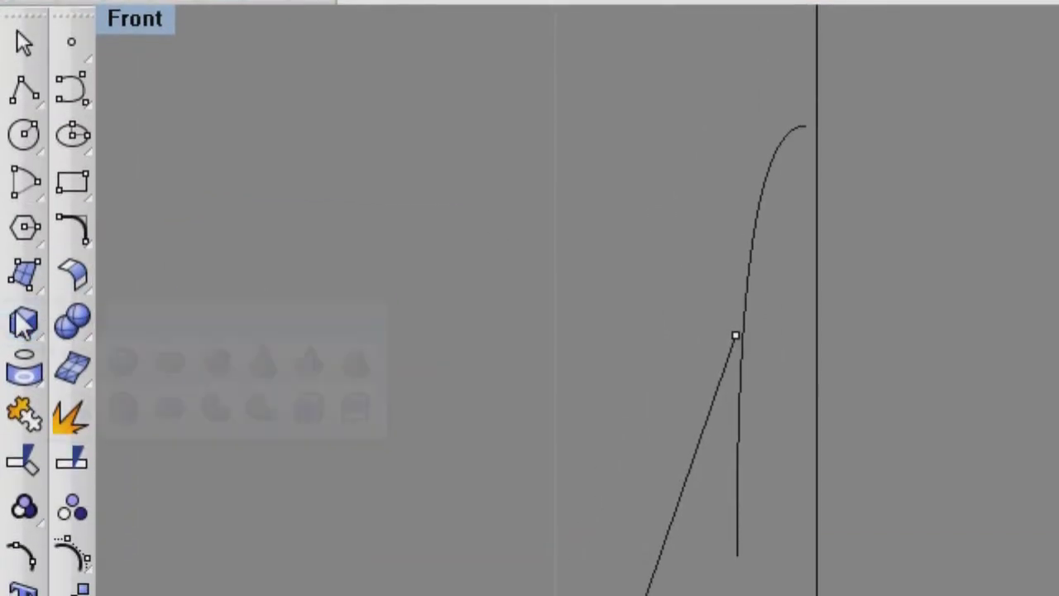
left_click(131, 328)
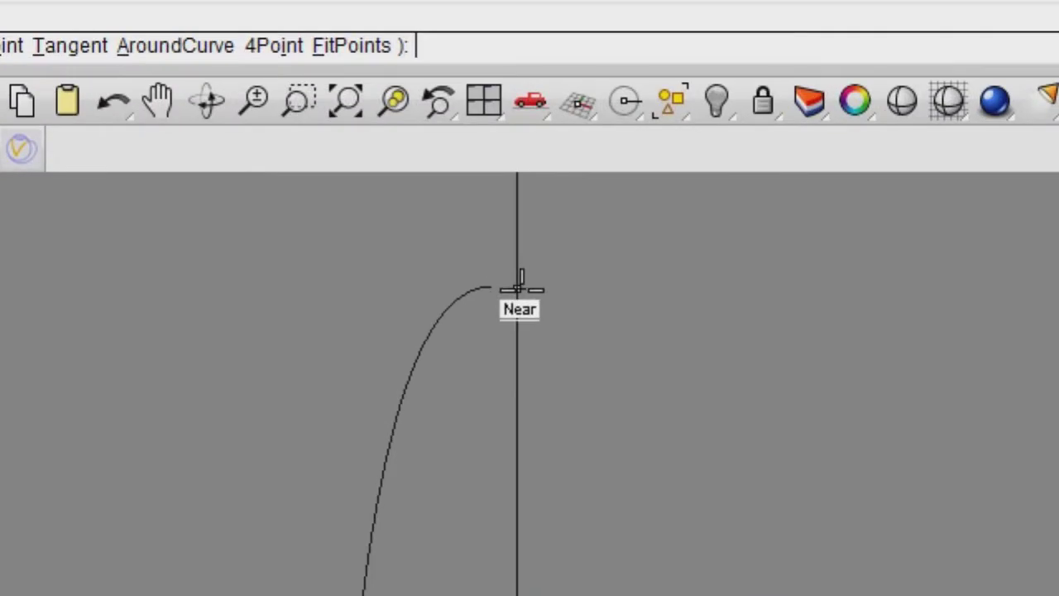
left_click(519, 288)
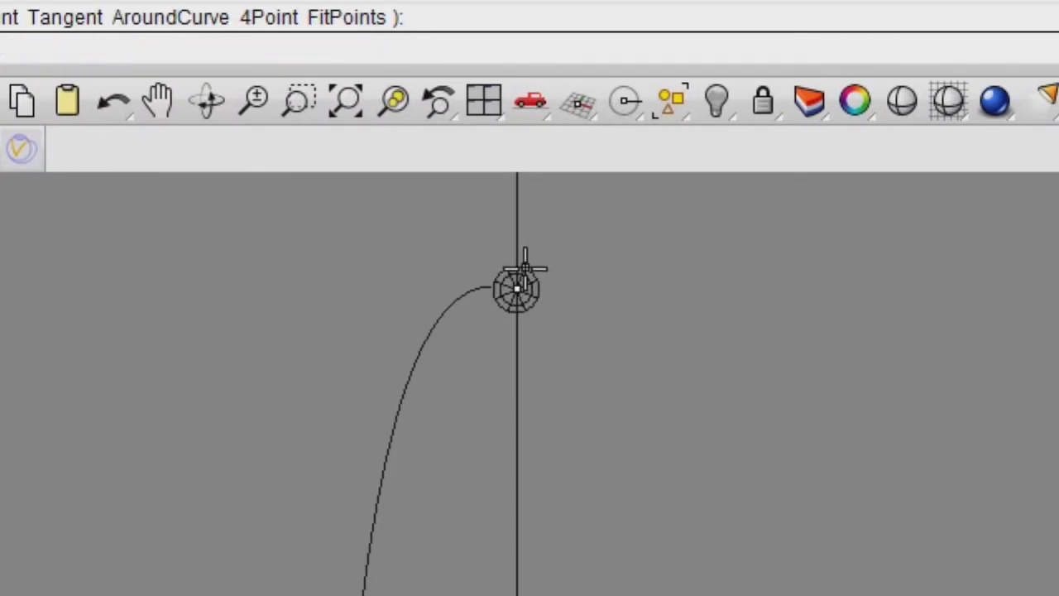
scroll(488, 292, "up", 5)
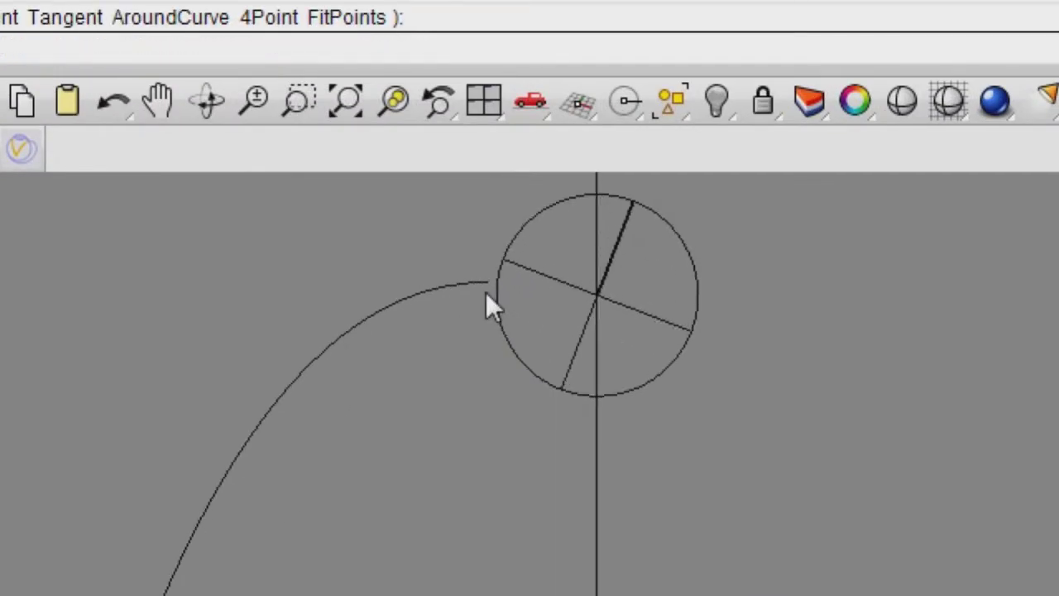
scroll(489, 288, "down", 5)
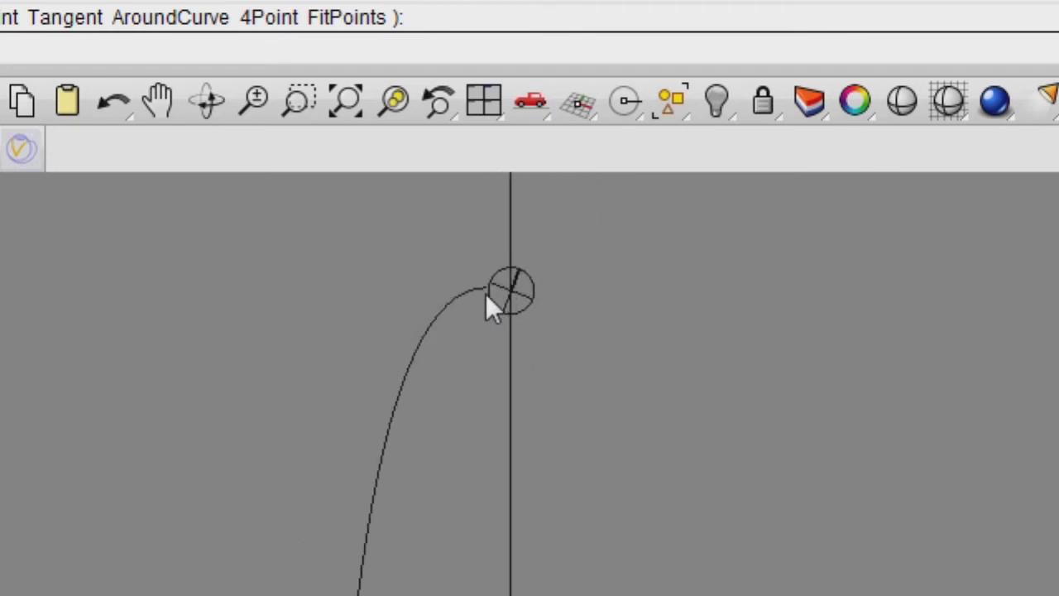
- Revolve the pen's body profile, rounded tip curve and lower end curves 360 degrees around the vertical line, and restore the four-view layout
scroll(447, 315, "down", 4)
right_click_drag(508, 438, 574, 322)
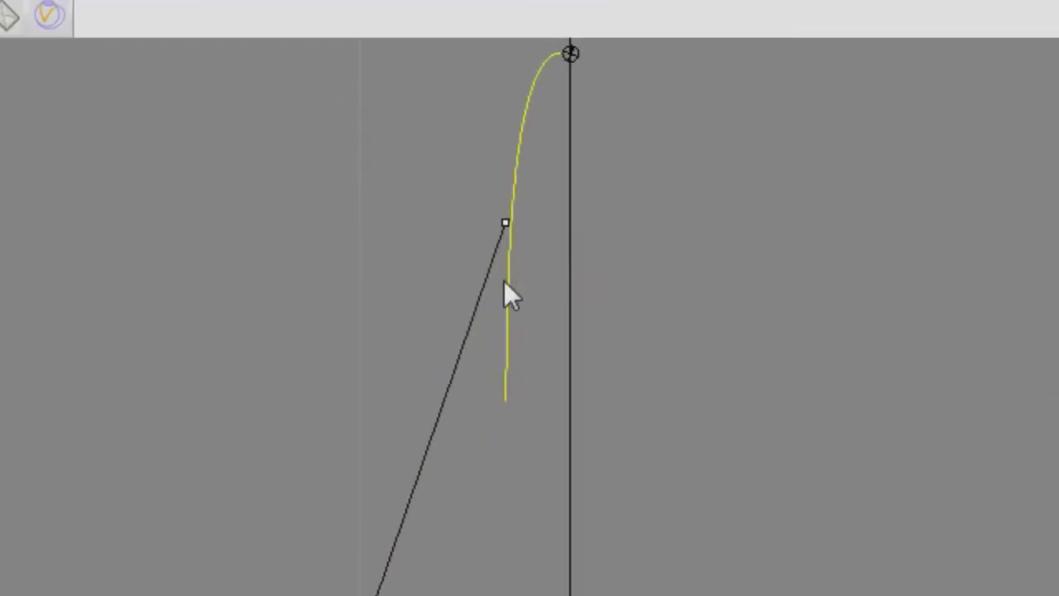
scroll(478, 415, "down", 6)
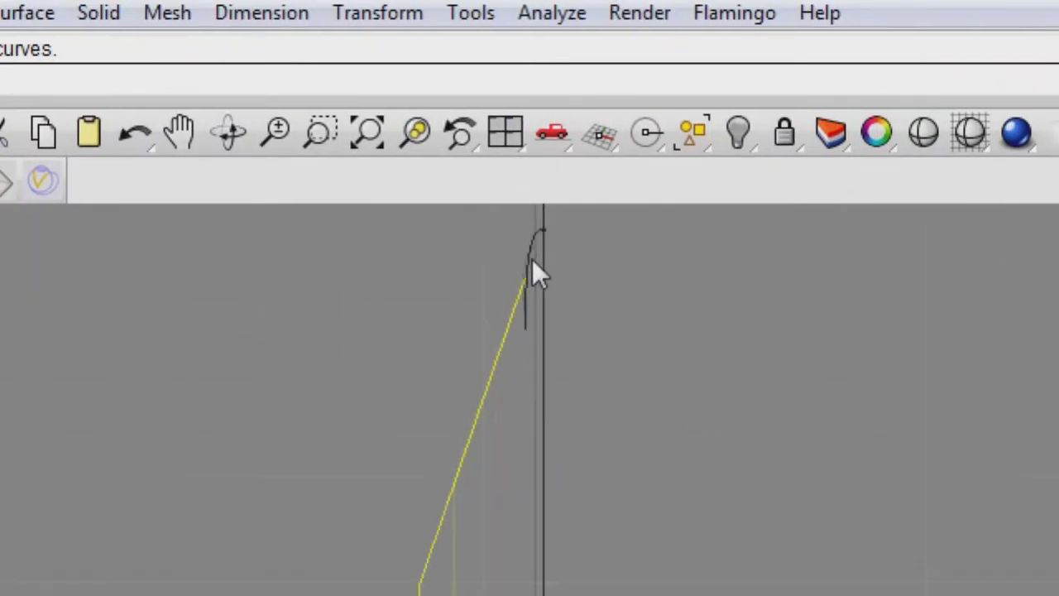
left_click(529, 260, "shift")
scroll(531, 323, "down", 10)
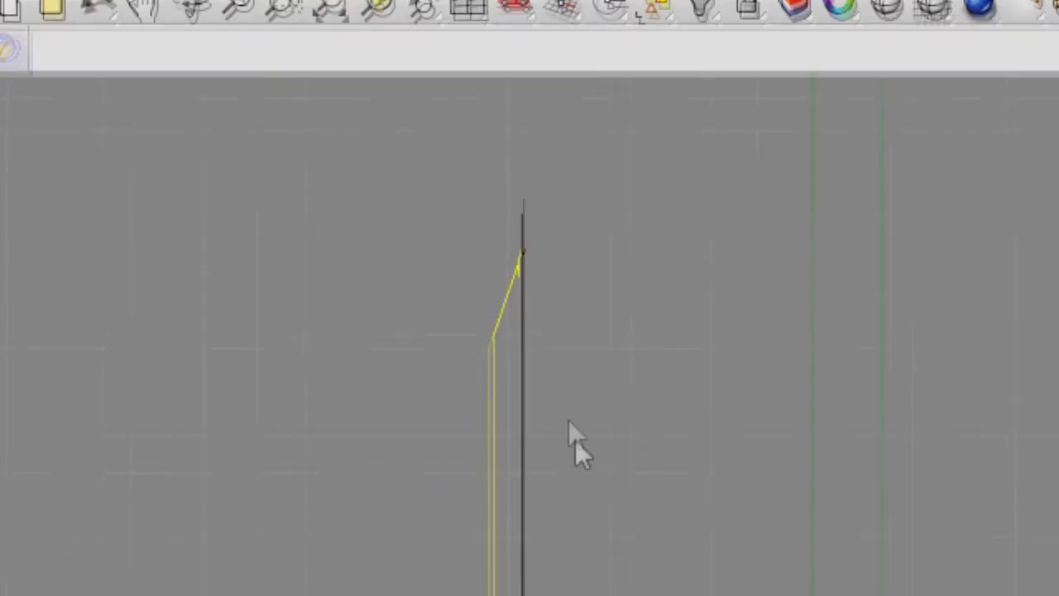
right_click_drag(610, 570, 610, 323)
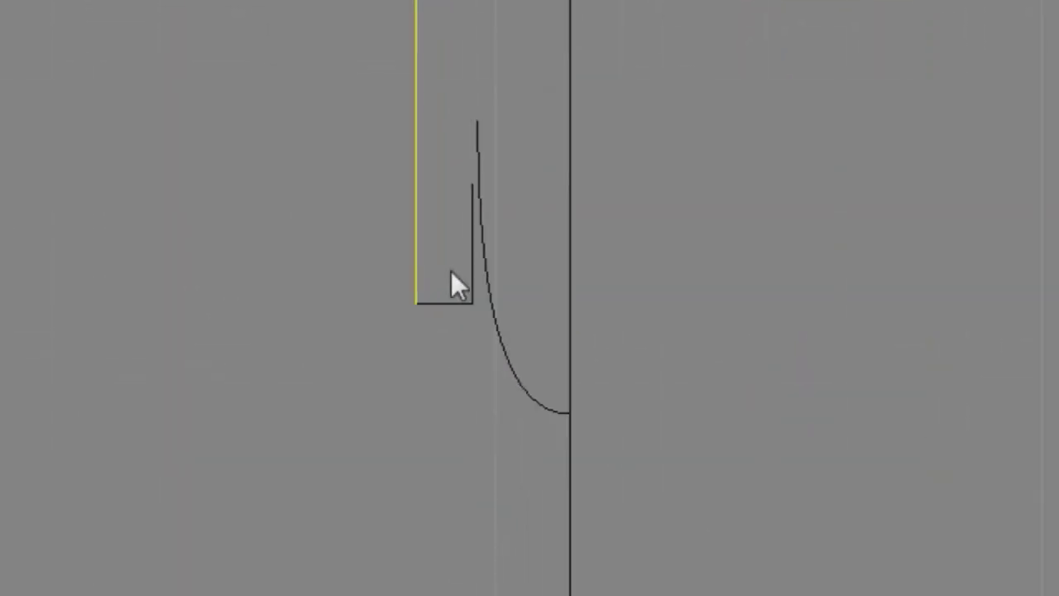
left_click(485, 263)
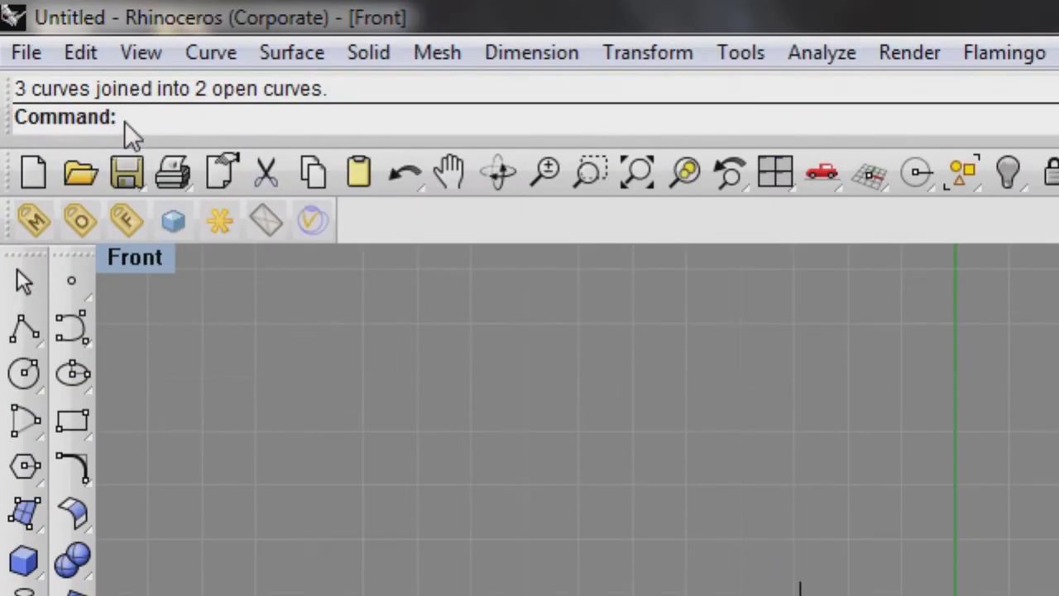
type("Revolve")
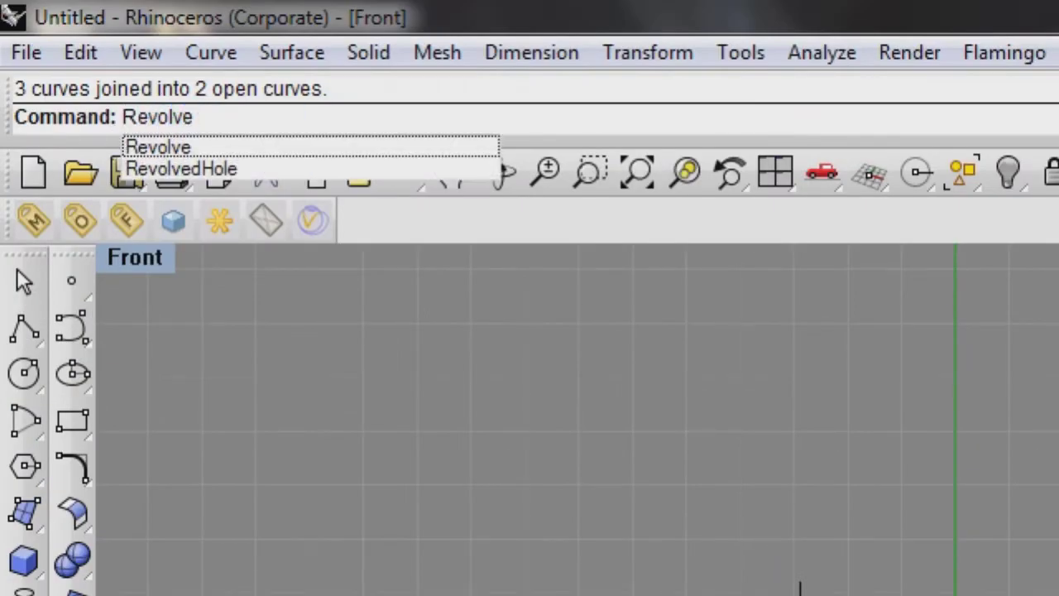
key("Return")
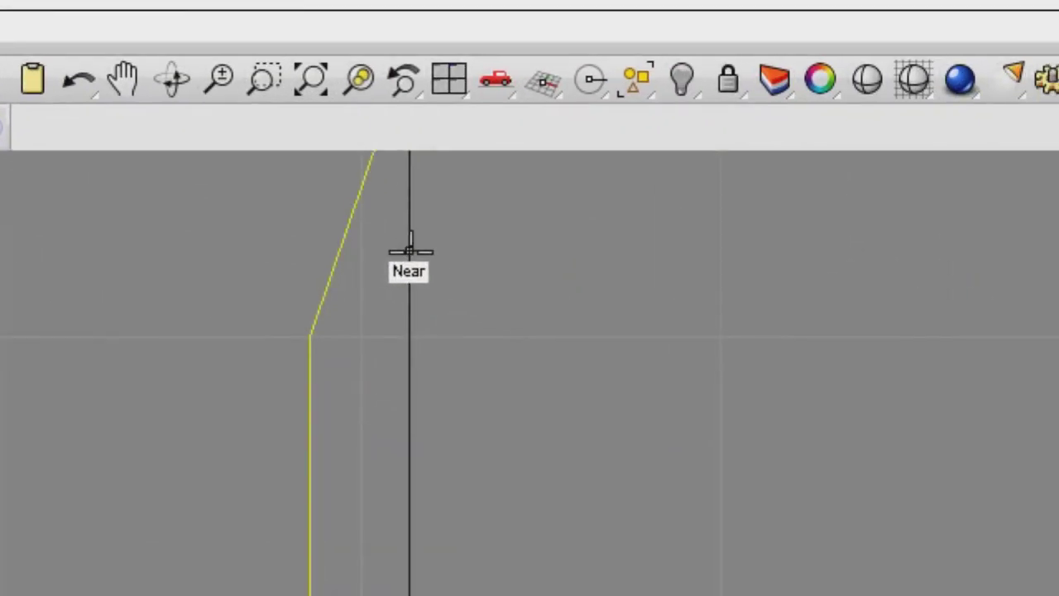
left_click(409, 250)
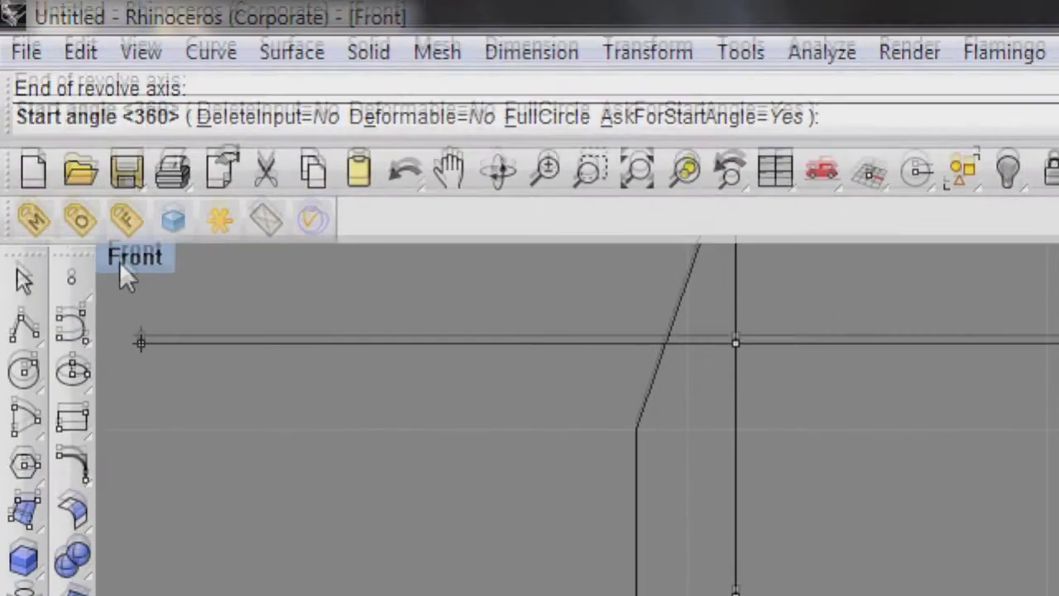
double_click(119, 262)
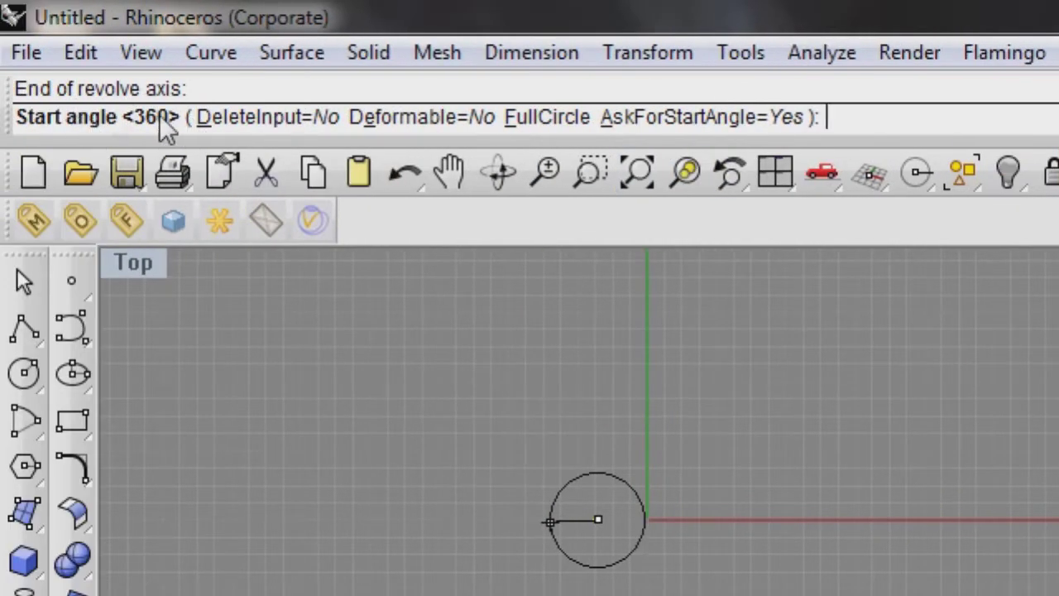
key("Return")
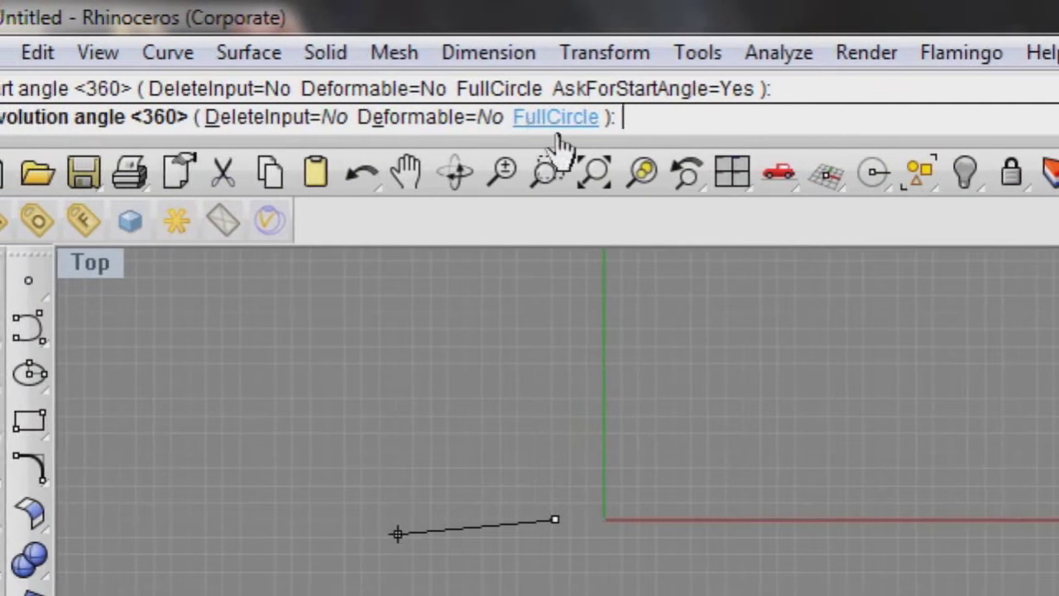
type("360")
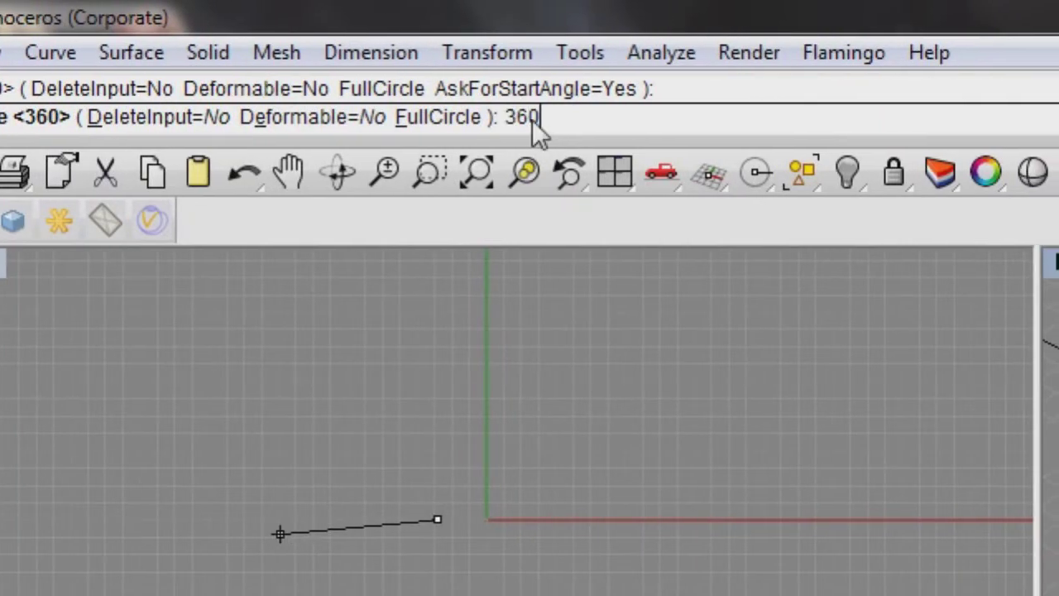
key("Return")
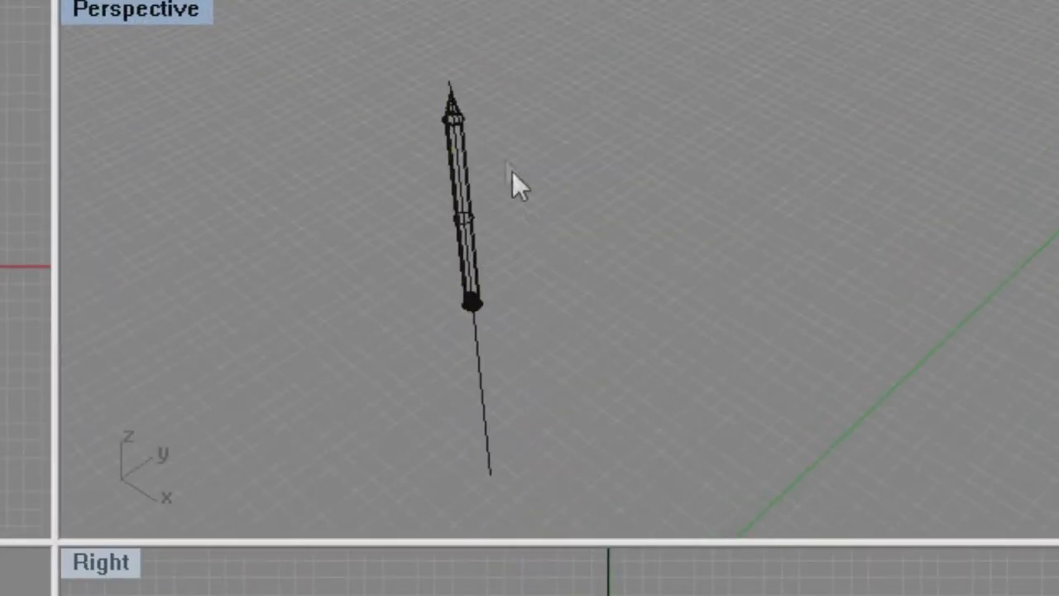
- Shade the Perspective view and inspect the revolved pen's tapered end and tip up close
middle_click(509, 165)
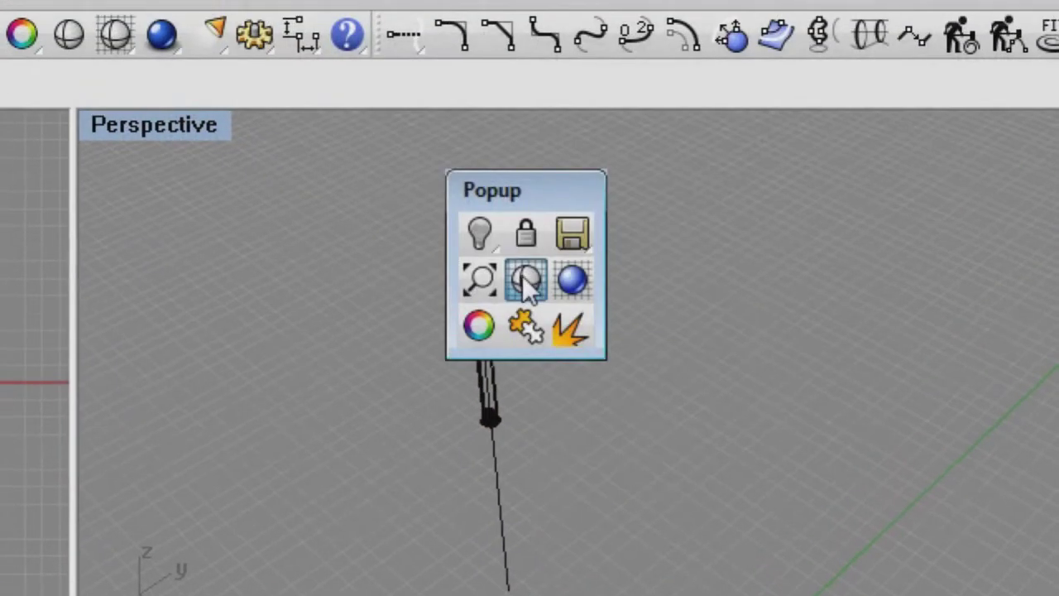
left_click(505, 162)
scroll(474, 93, "up", 6)
right_click_drag(337, 125, 347, 139)
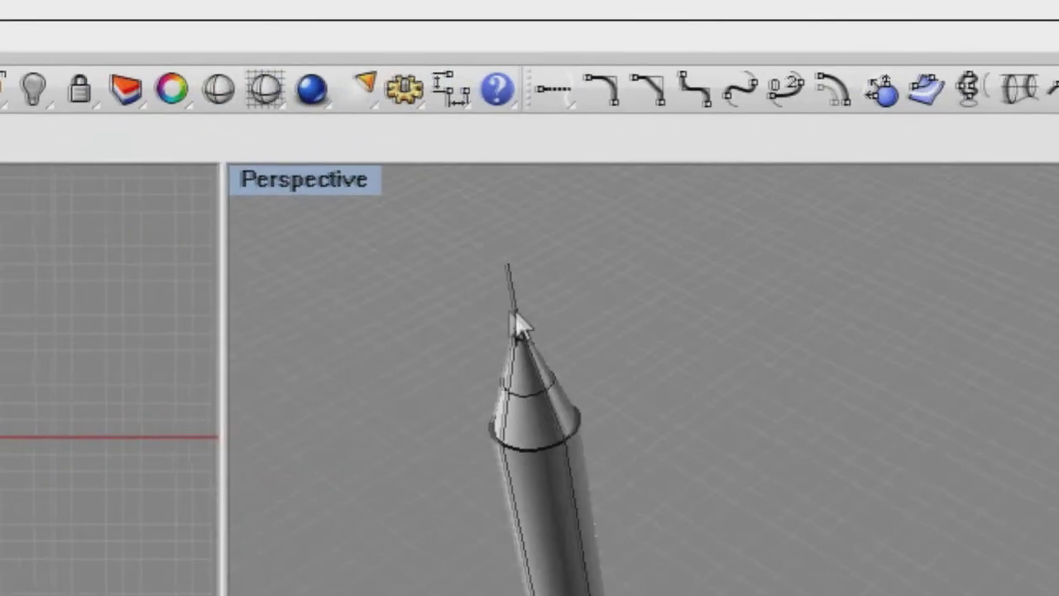
scroll(530, 352, "up", 4)
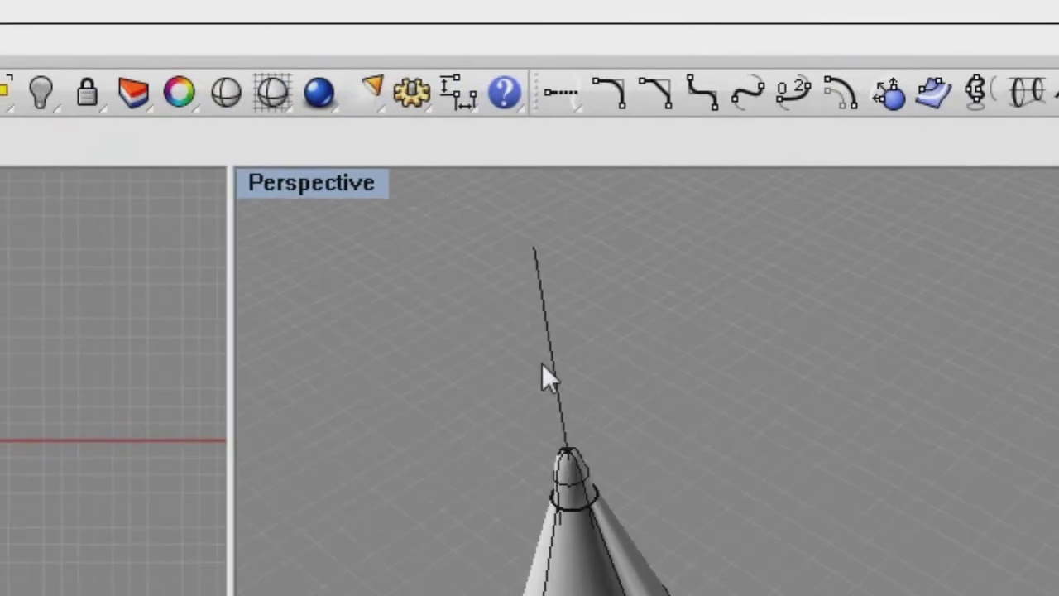
right_click_drag(550, 364, 523, 262)
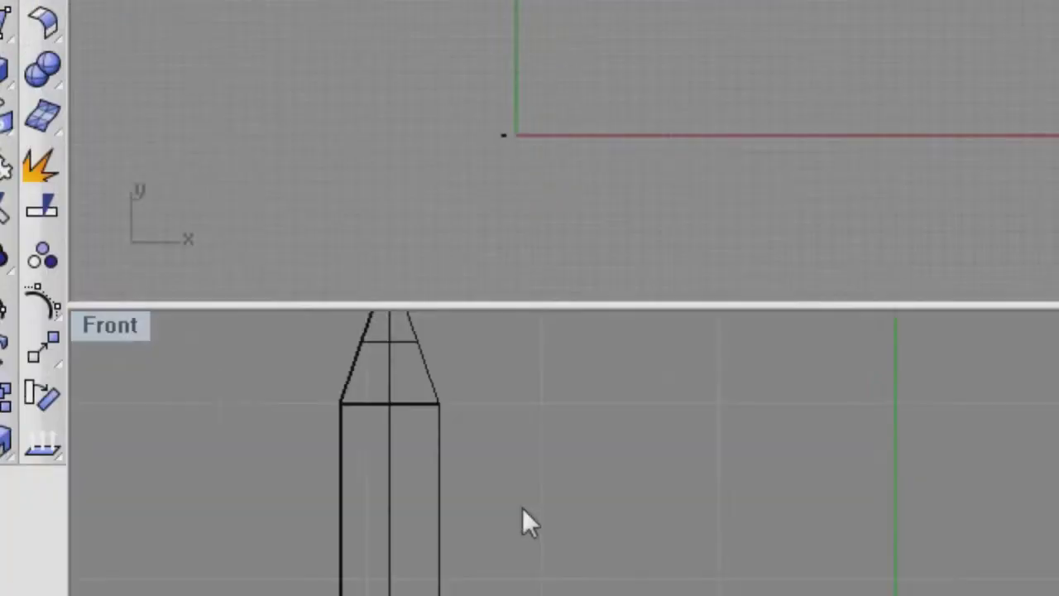
- Move the rounded end piece straight down in the Front view so it protrudes further from the barrel, and check it in Perspective
scroll(505, 267, "up", 15)
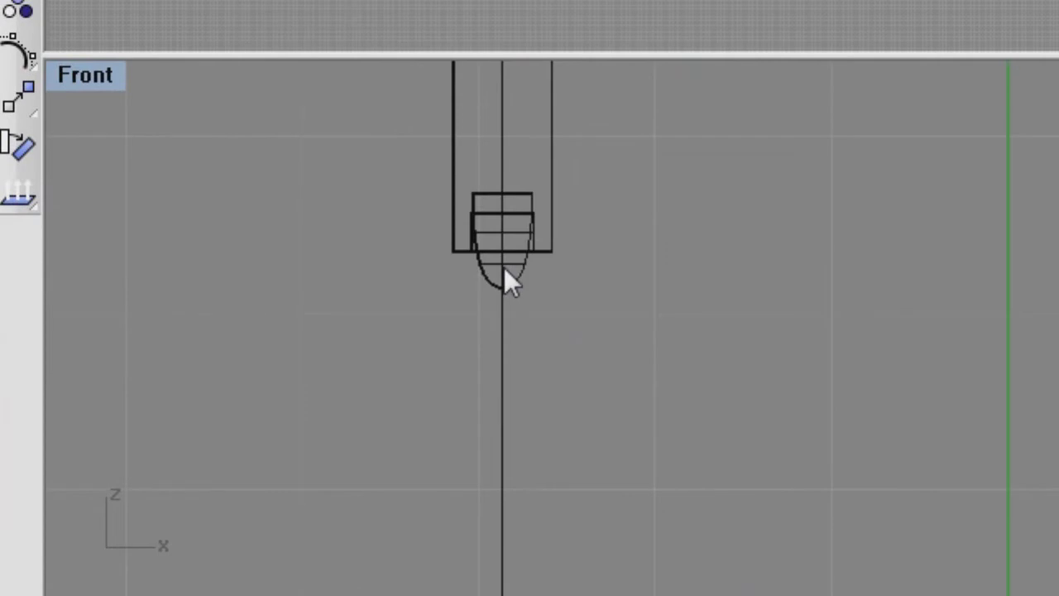
left_click(511, 272)
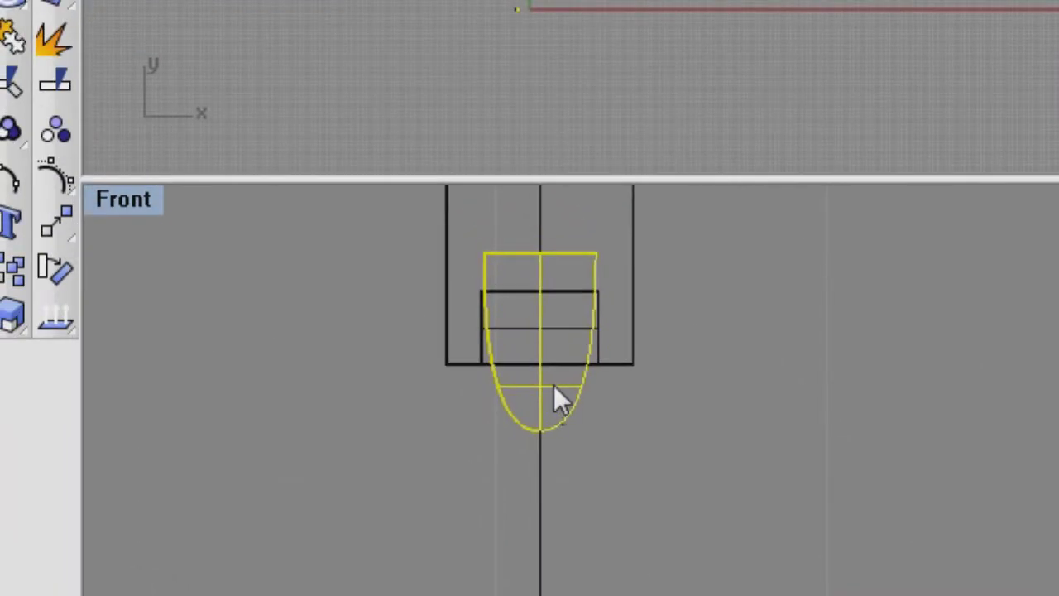
mouse_move(555, 392)
left_mouse_down()
mouse_move(592, 428)
mouse_move(585, 479)
left_mouse_up()
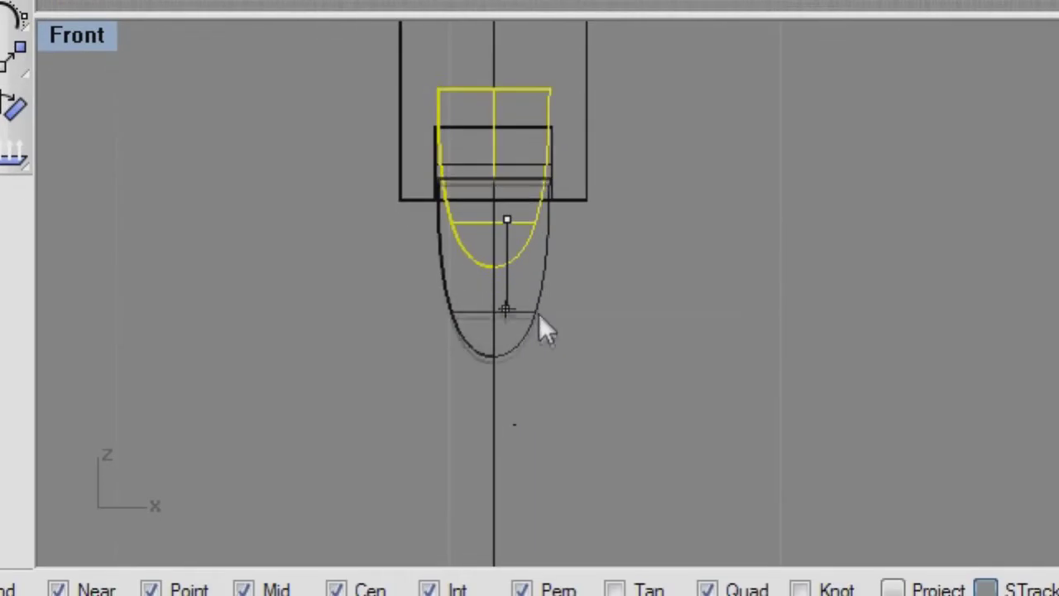
left_click_drag(539, 314, 542, 314)
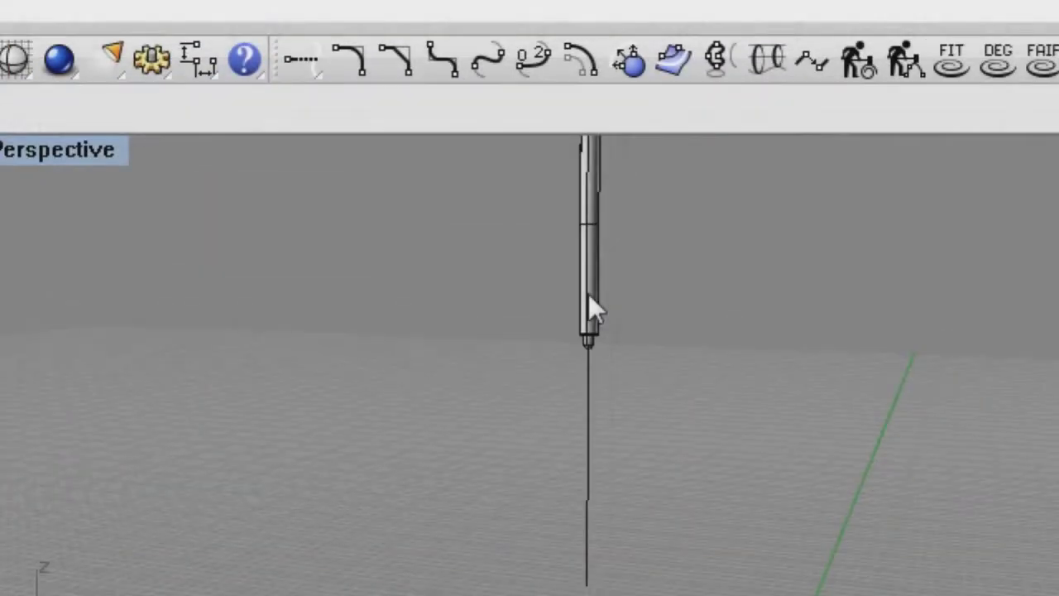
mouse_move(1041, 33)
right_mouse_down()
mouse_move(981, 94)
mouse_move(952, 91)
right_mouse_up()
scroll(901, 25, "up", 4)
right_click_drag(904, 4, 931, 67)
right_click_drag(549, 319, 558, 324)
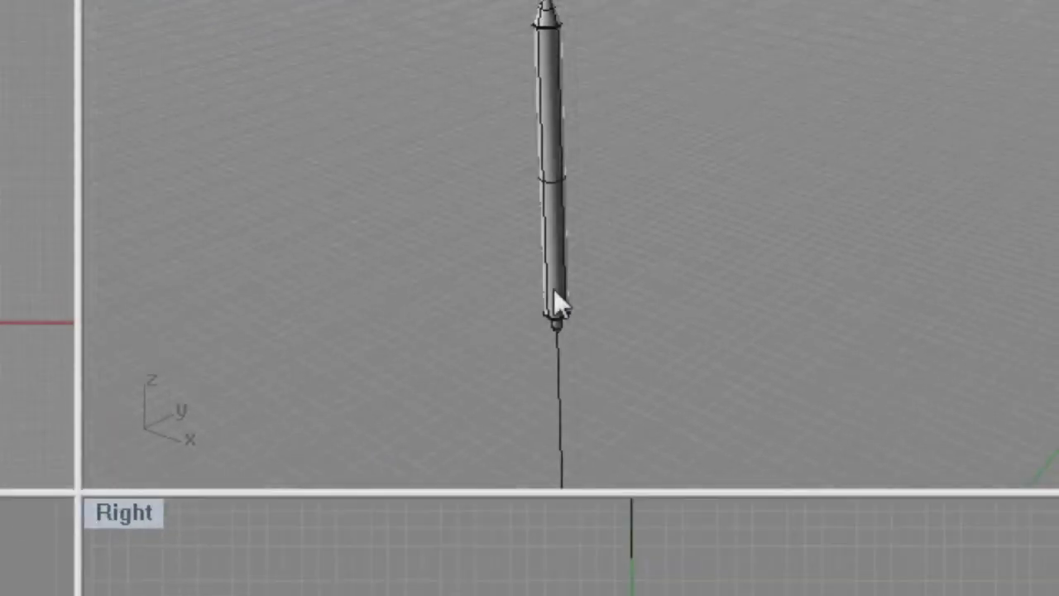
- Examine the pen's rounded end up close in the Perspective and Front views, and switch to the Chrome browser
scroll(631, 305, "up", 10)
right_click_drag(592, 378, 569, 351)
scroll(456, 355, "down", 5)
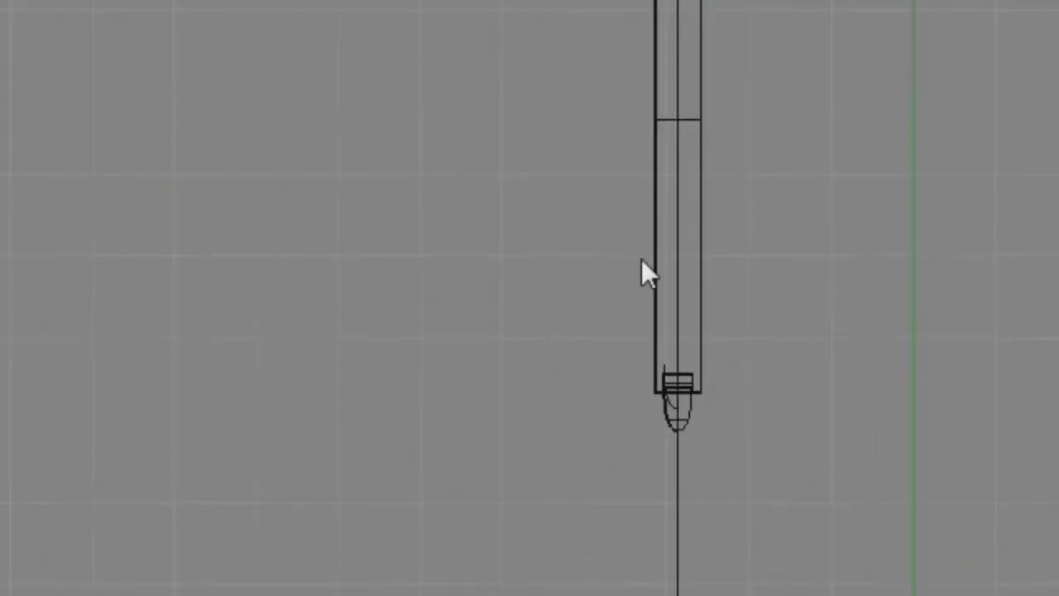
right_click_drag(642, 259, 551, 278)
scroll(571, 399, "up", 8)
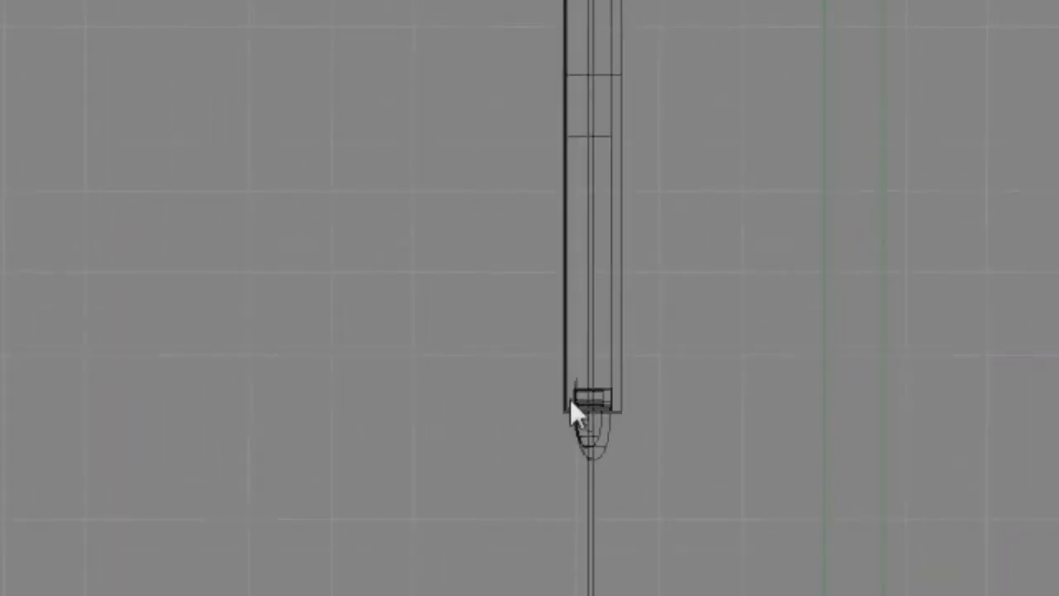
right_click_drag(549, 352, 500, 360)
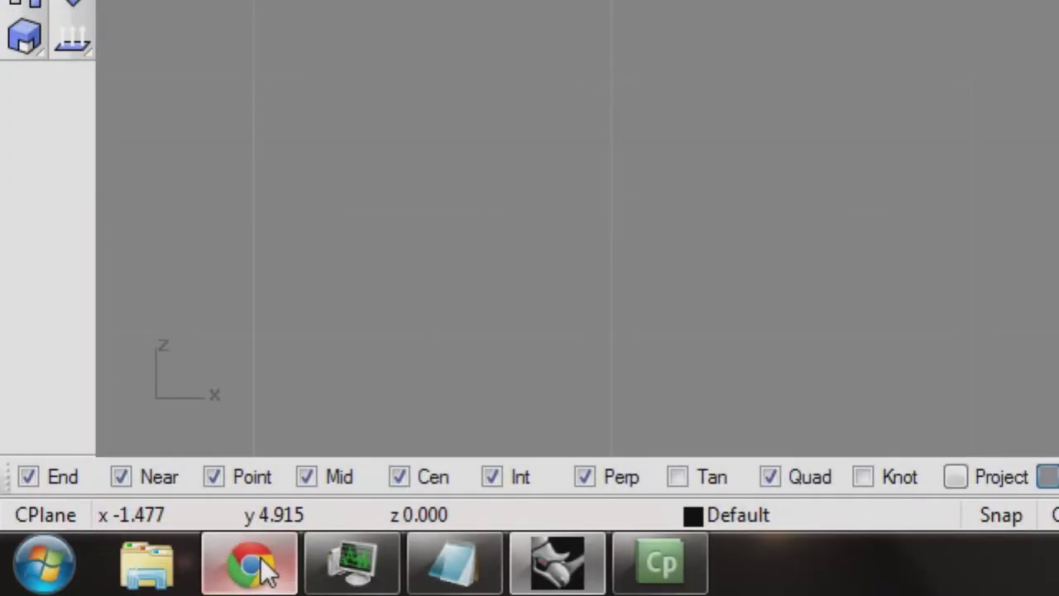
left_click(260, 566)
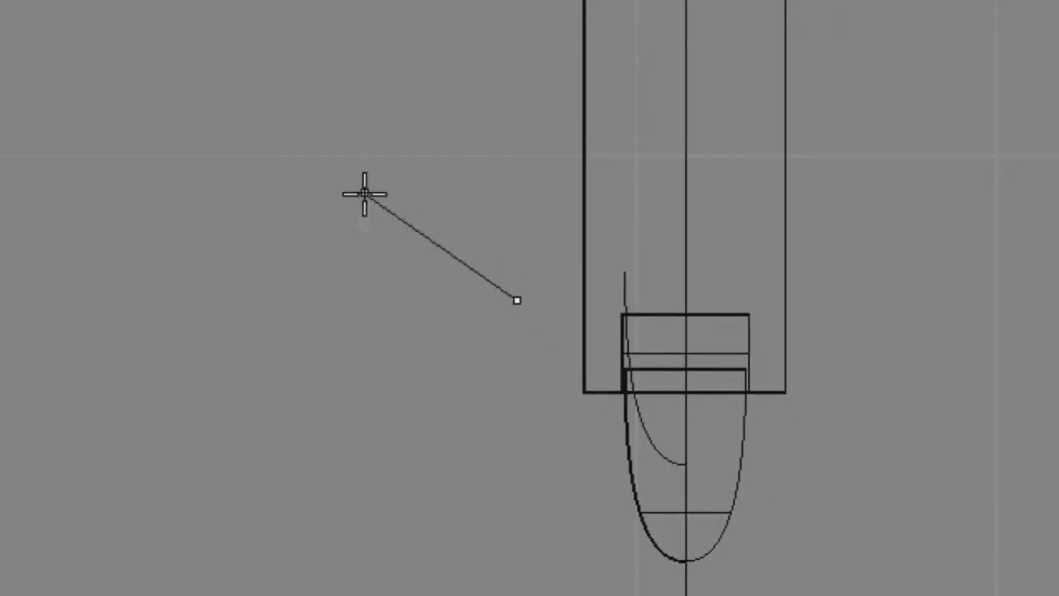
- In the Front view, draw a polyline beside the barrel's lower end for the clip's slanted bottom, long vertical outer edge and angled top
left_click(358, 263)
right_click_drag(375, 172, 490, 307)
scroll(466, 264, "down", 5)
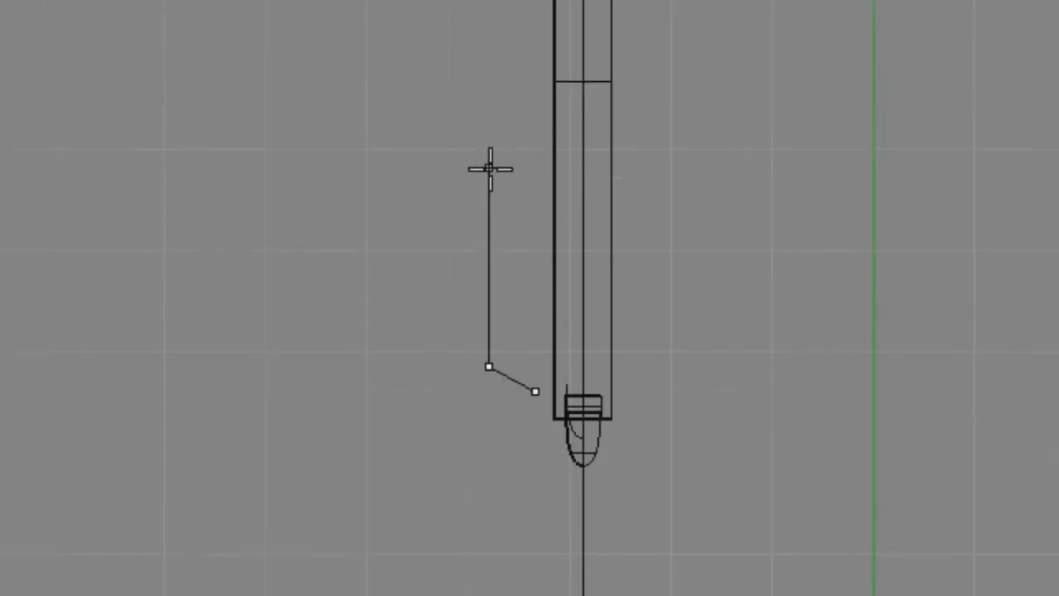
left_click(468, 104)
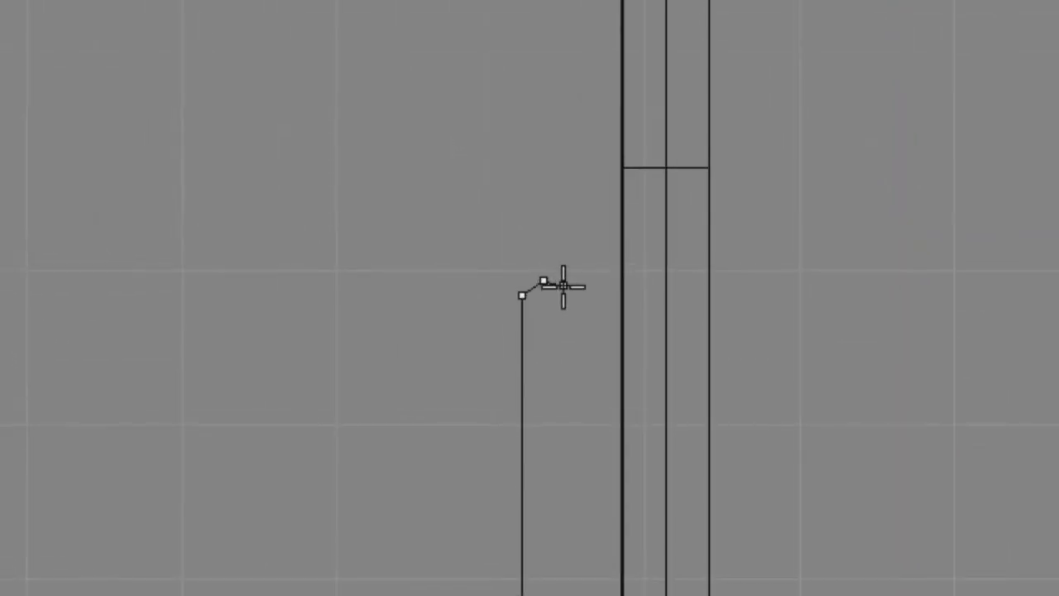
scroll(543, 282, "up", 6)
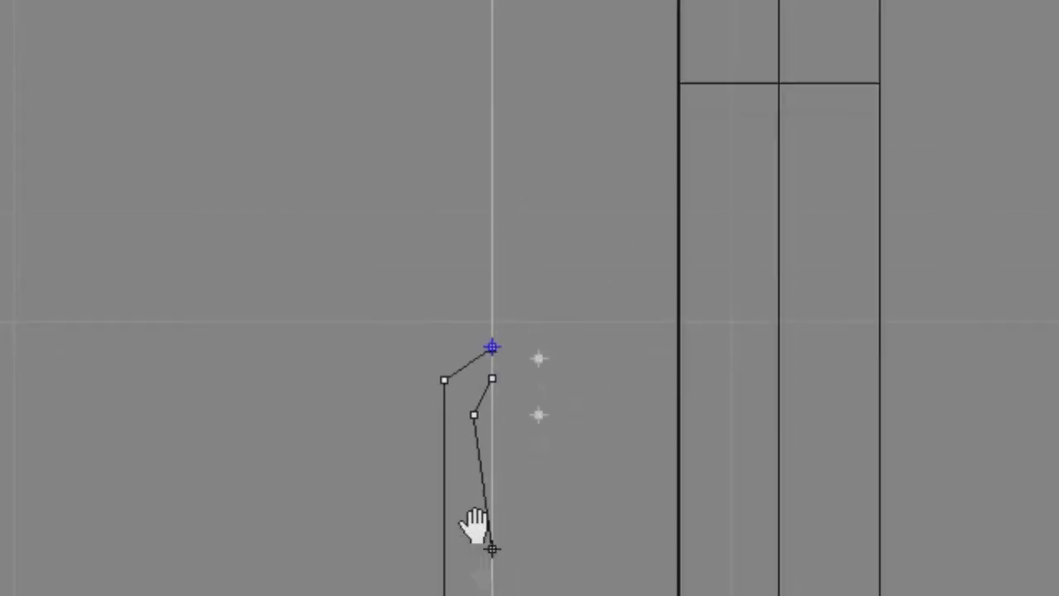
- Continue the clip polyline down a long inner edge to a horizontal foot towards the barrel, and close the profile
right_click_drag(476, 526, 494, 154)
scroll(492, 158, "down", 6)
right_click_drag(478, 381, 484, 431)
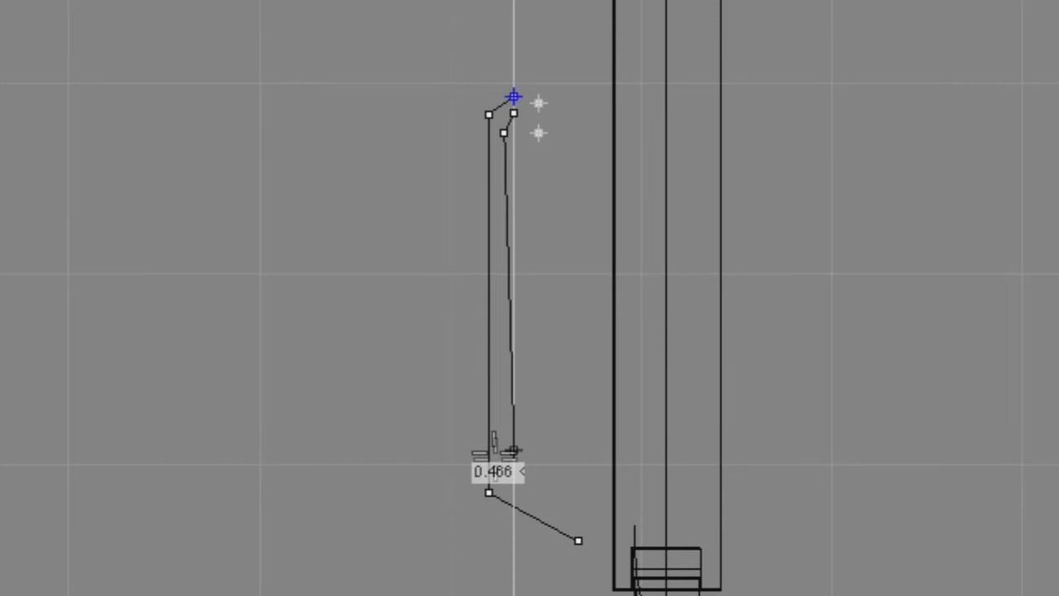
scroll(468, 503, "up", 5)
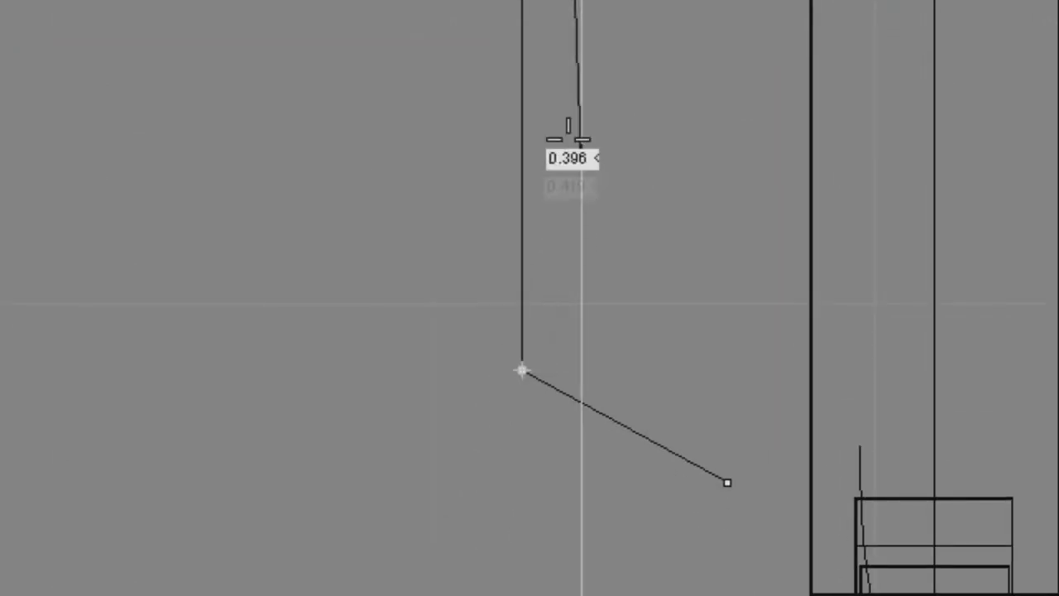
right_click_drag(568, 140, 544, 179)
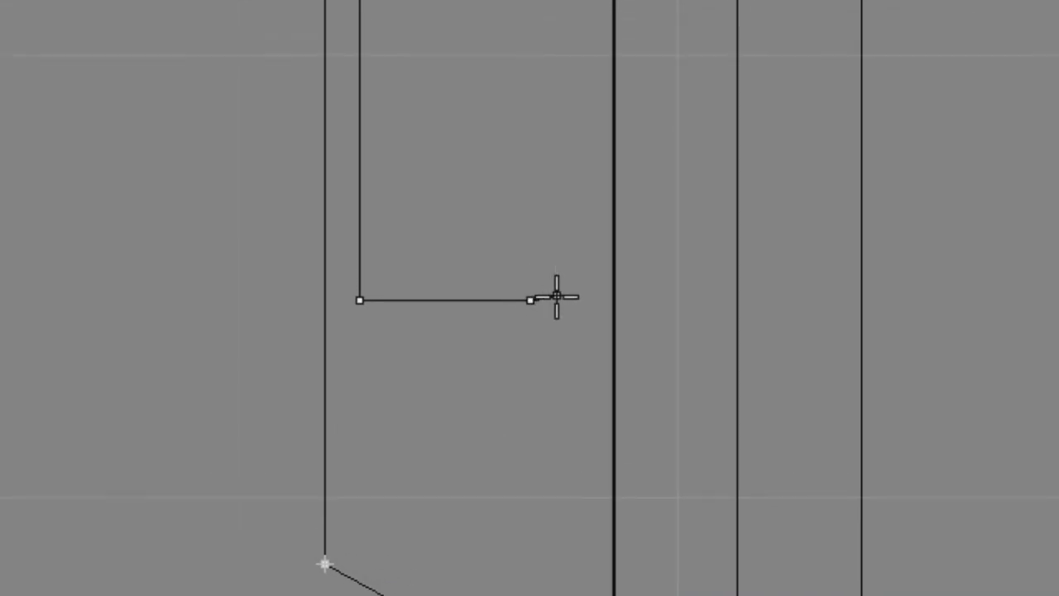
middle_click_drag(525, 359, 543, 239)
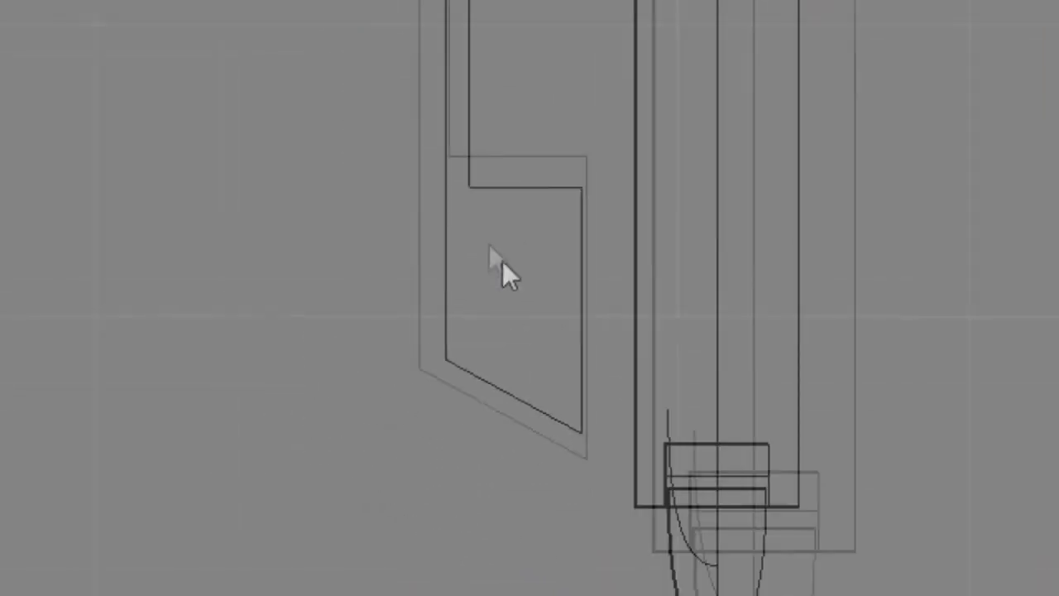
- Start a straight, capped extrusion of the closed clip profile with BothSides=Yes, and restore the four-view layout
left_click(539, 233)
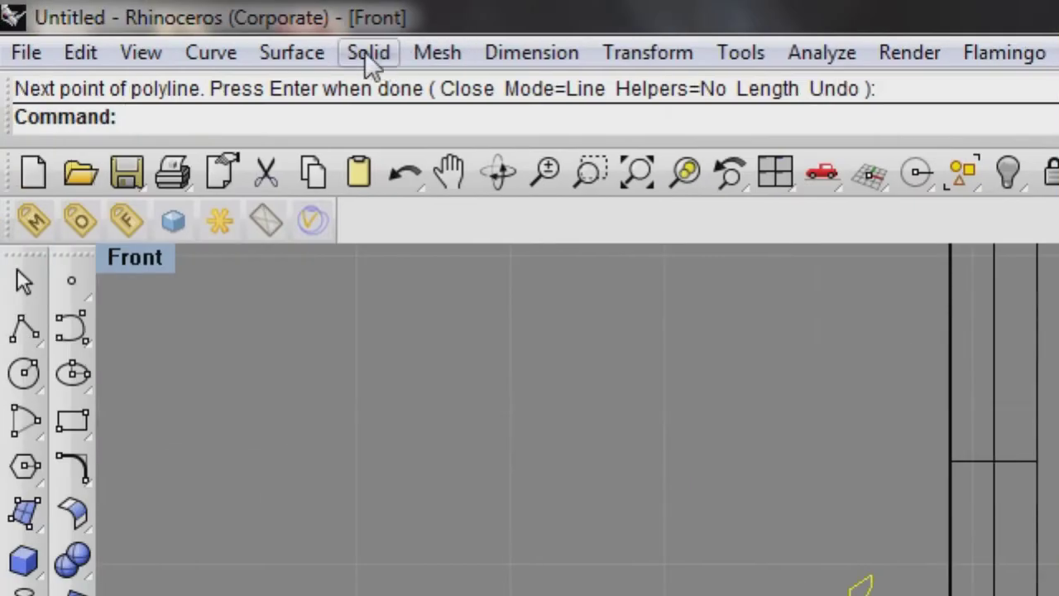
left_click(368, 53)
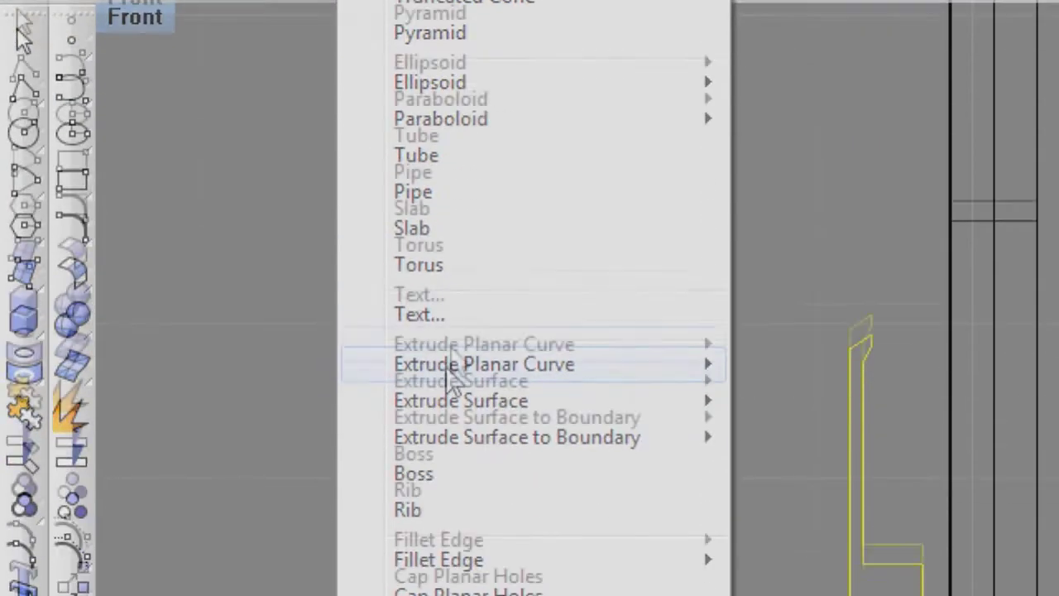
mouse_move(665, 312)
left_click(738, 311)
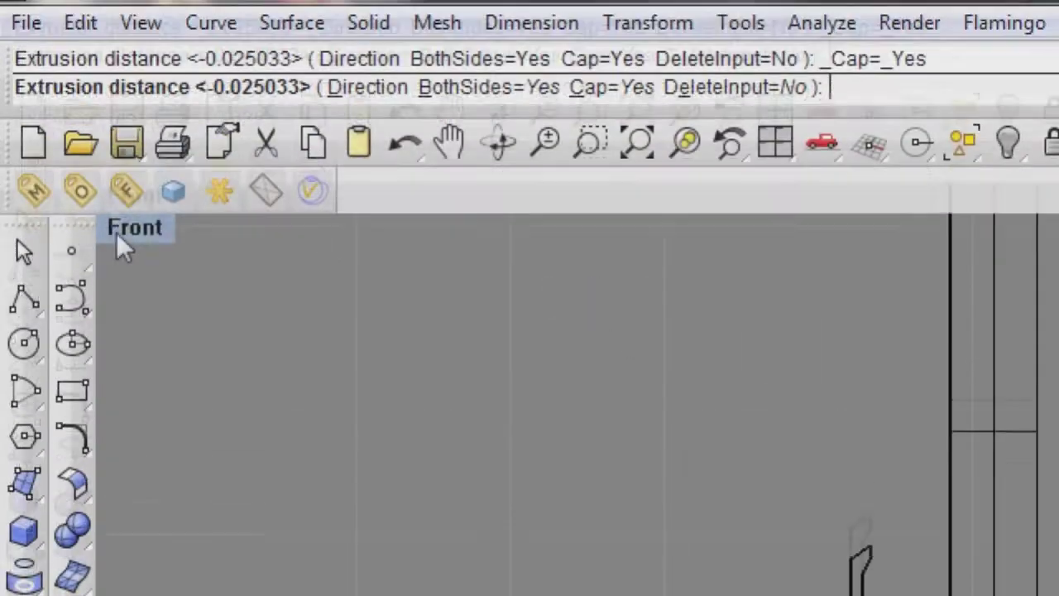
double_click(118, 234)
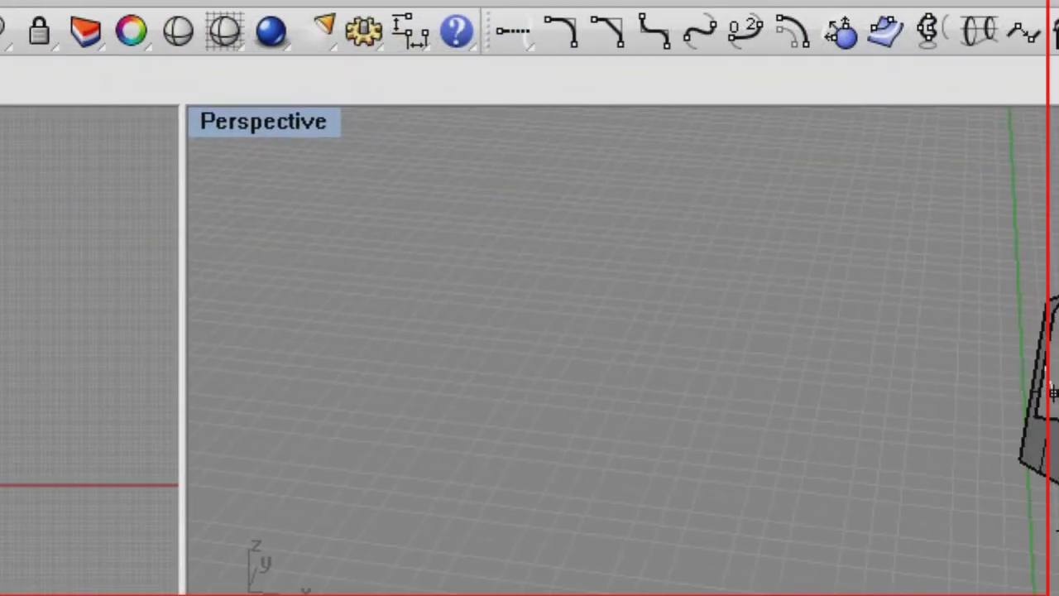
right_click_drag(906, 352, 444, 283)
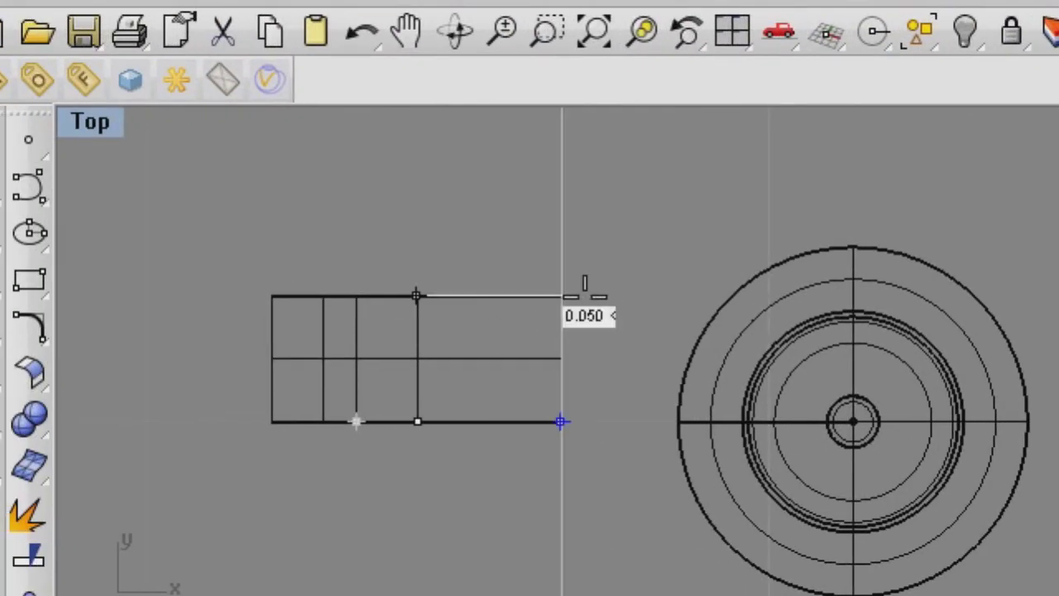
type("b")
key("Return")
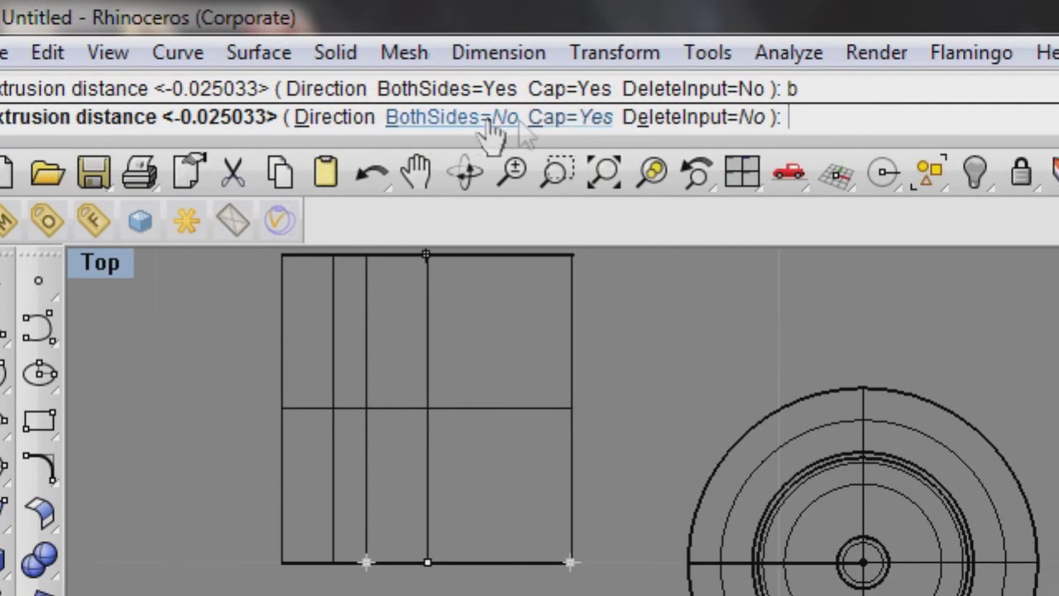
type("b")
key("Return")
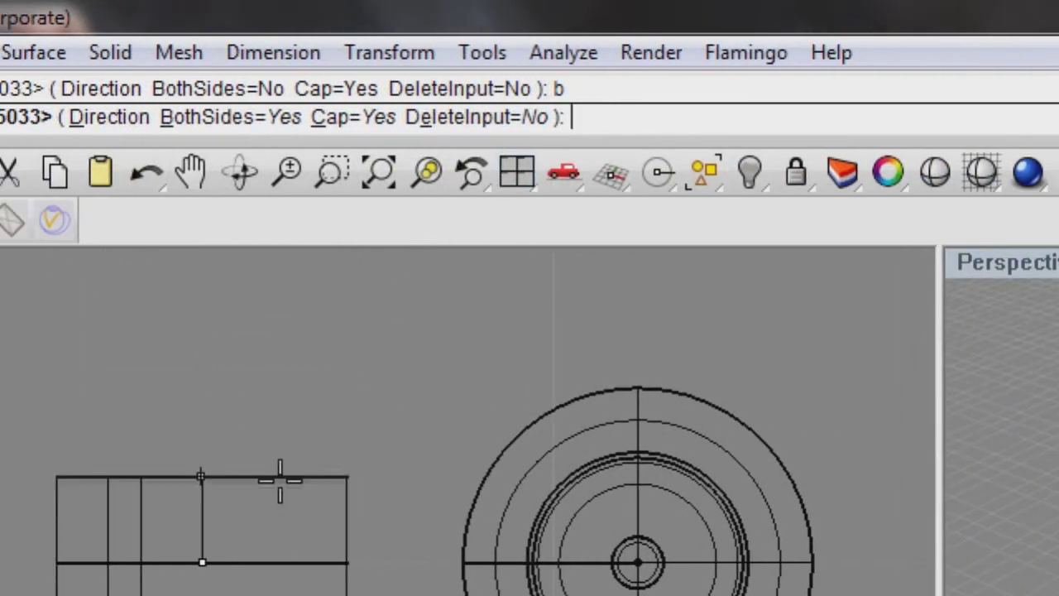
- Set the clip's extrusion distance by eye in the Top view, keeping the clip narrower than the barrel
scroll(255, 490, "down", 4)
right_click_drag(296, 497, 412, 364)
scroll(426, 384, "up", 6)
scroll(584, 280, "up", 2)
right_click_drag(573, 287, 623, 292)
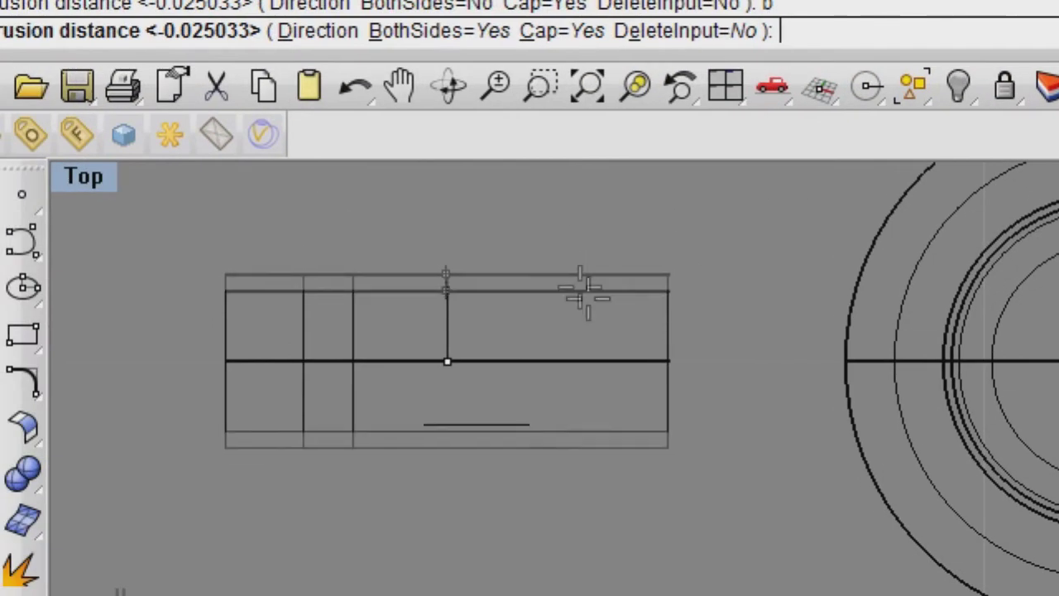
right_click_drag(591, 255, 589, 287)
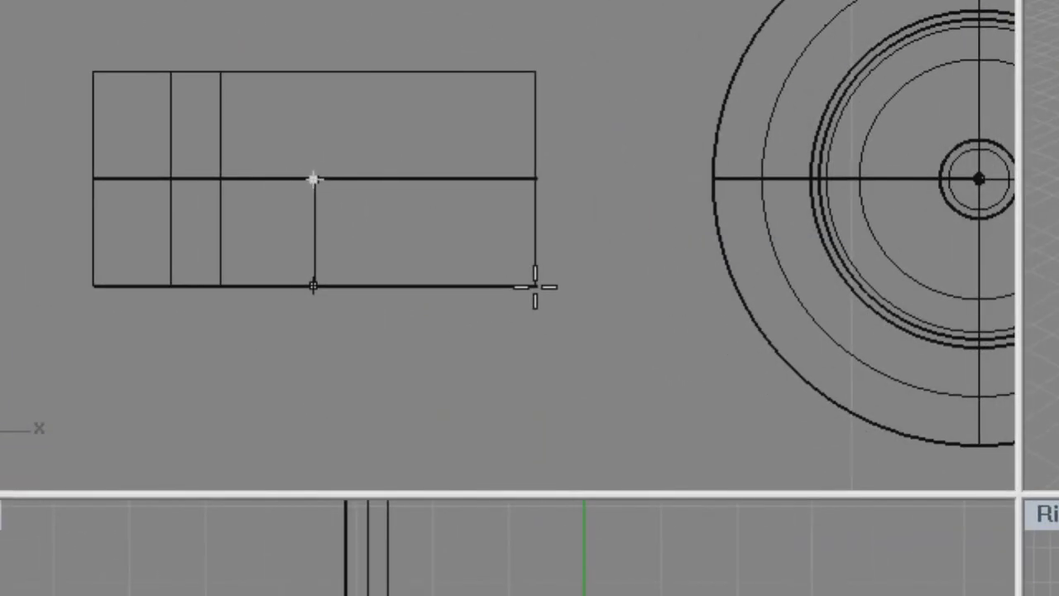
scroll(946, 286, "down", 12)
scroll(616, 298, "up", 9)
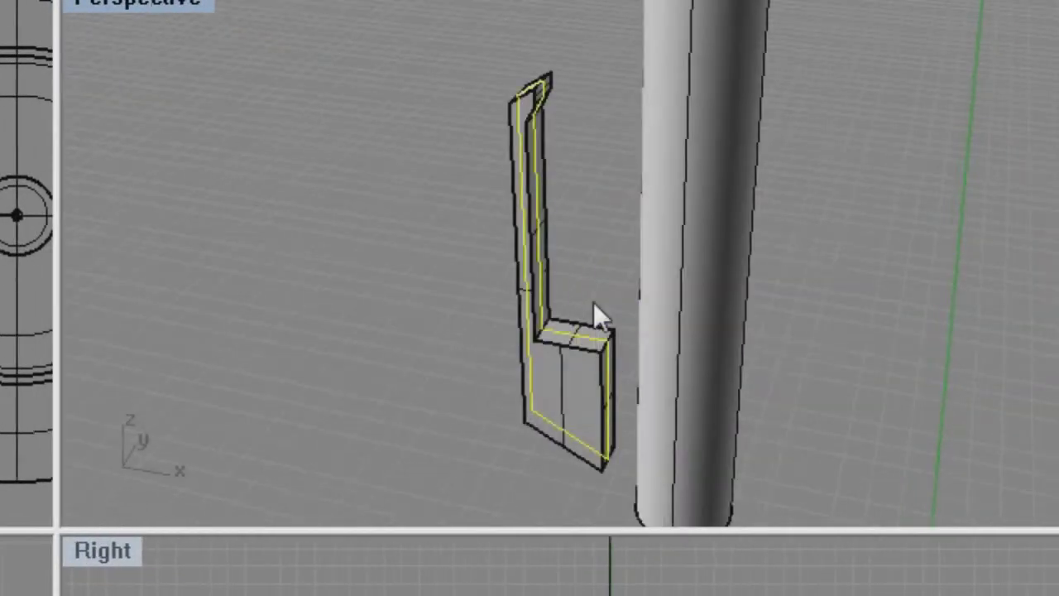
- Select the extruded clip solid and move it horizontally in the Top view until its foot touches the barrel
left_click(544, 288)
left_click(555, 390)
scroll(563, 310, "down", 5)
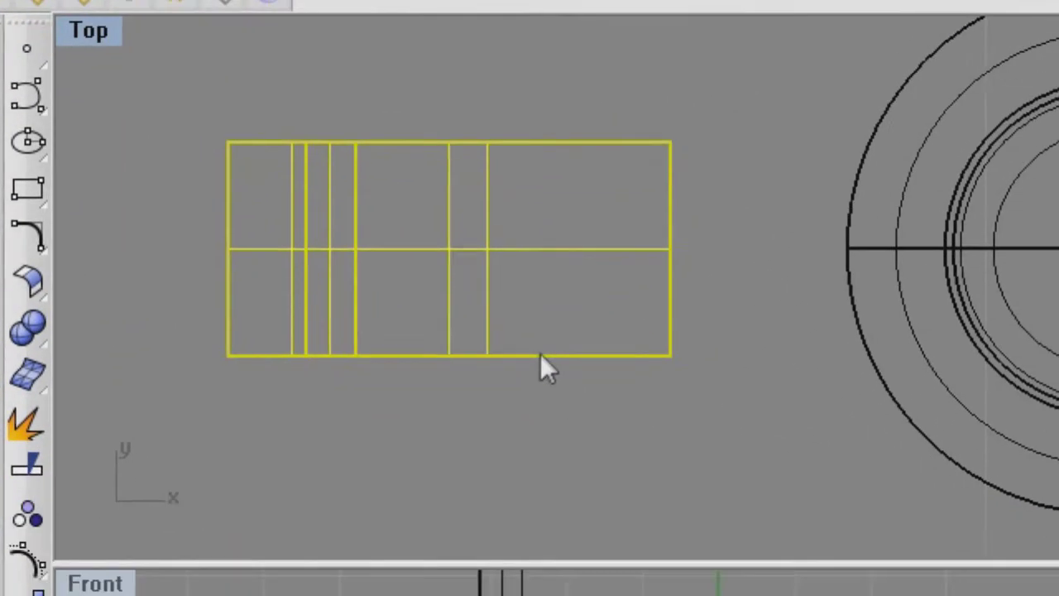
left_click_drag(515, 323, 690, 324)
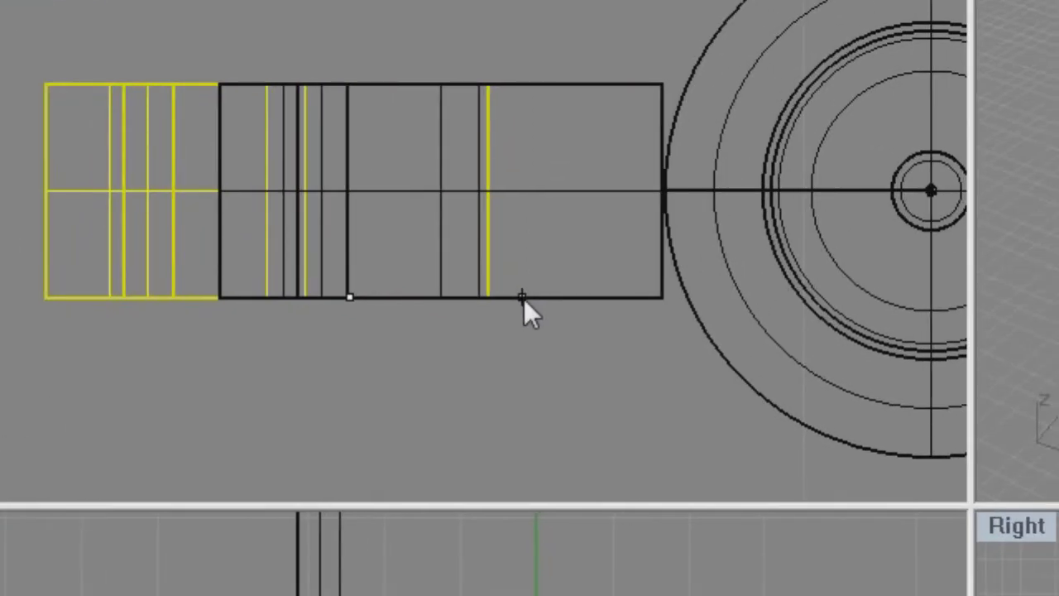
left_click_drag(524, 299, 525, 299)
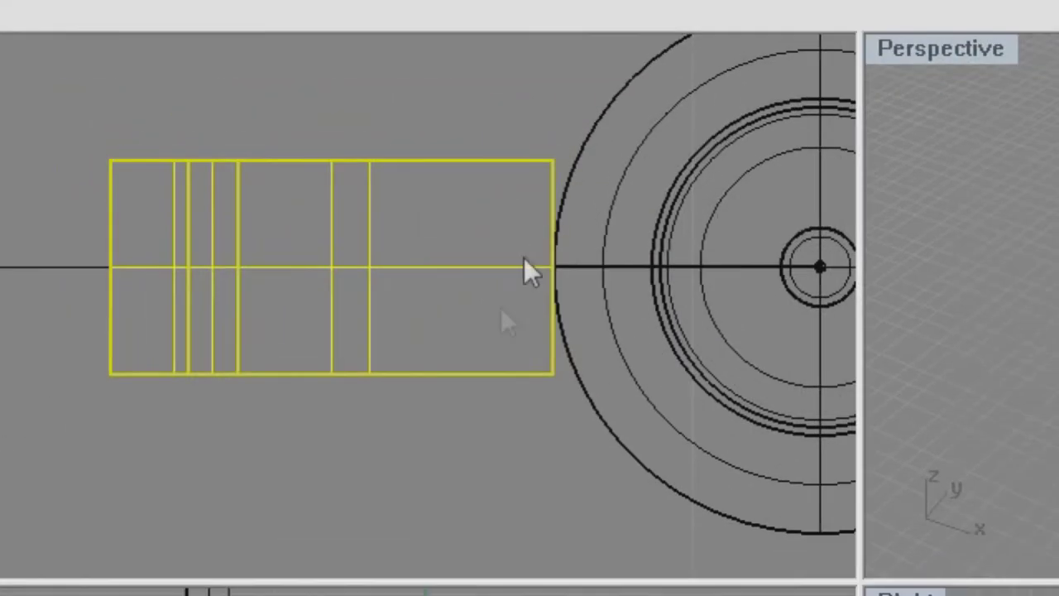
- Move the clip slightly further into the barrel in the Top view so its foot's corners reach inside the outer circle
scroll(527, 248, "up", 4)
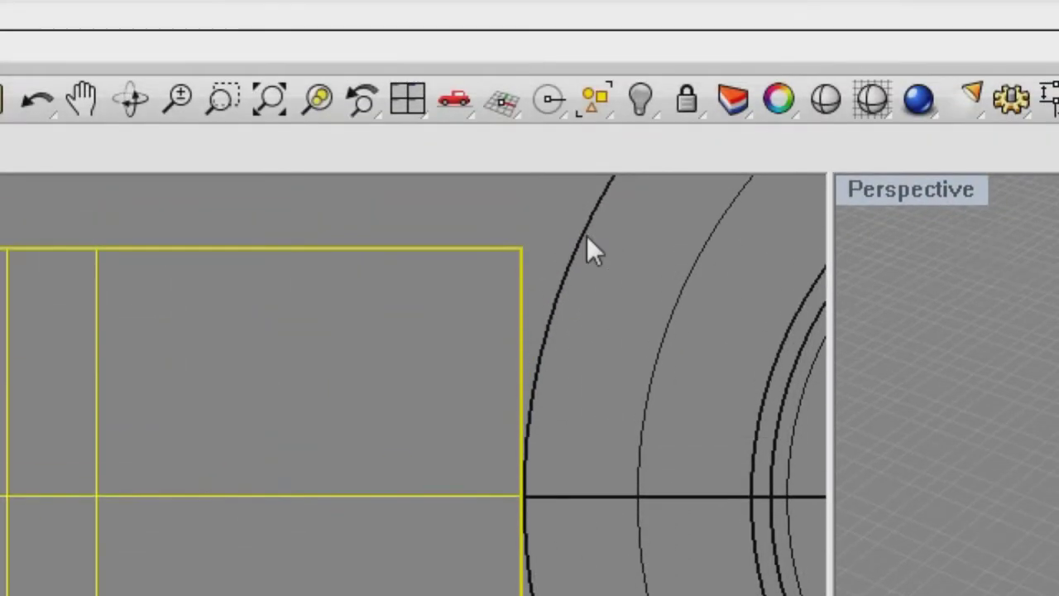
scroll(518, 405, "down", 6)
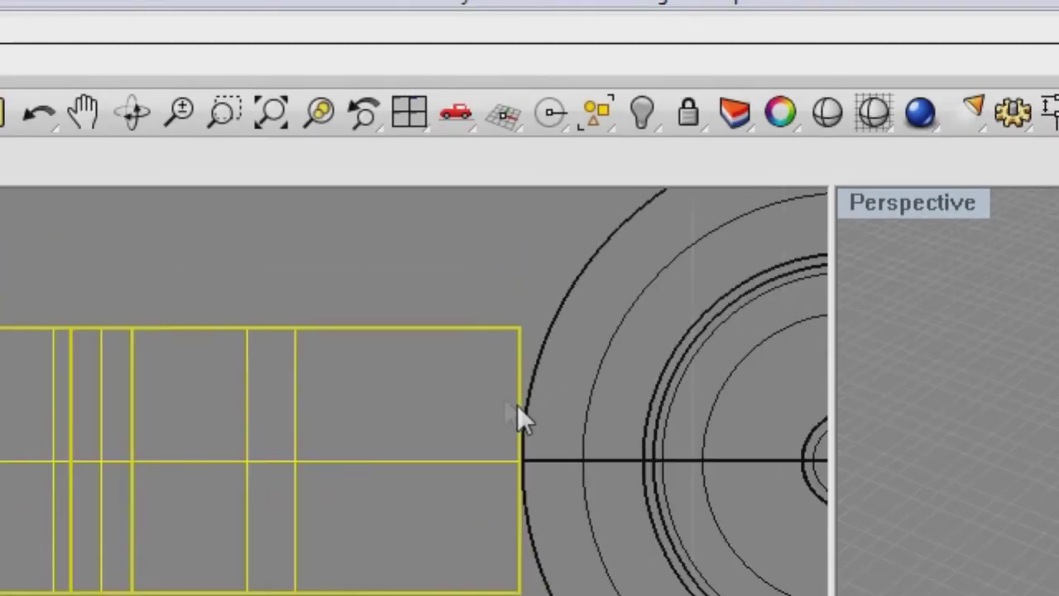
left_click_drag(396, 448, 435, 439)
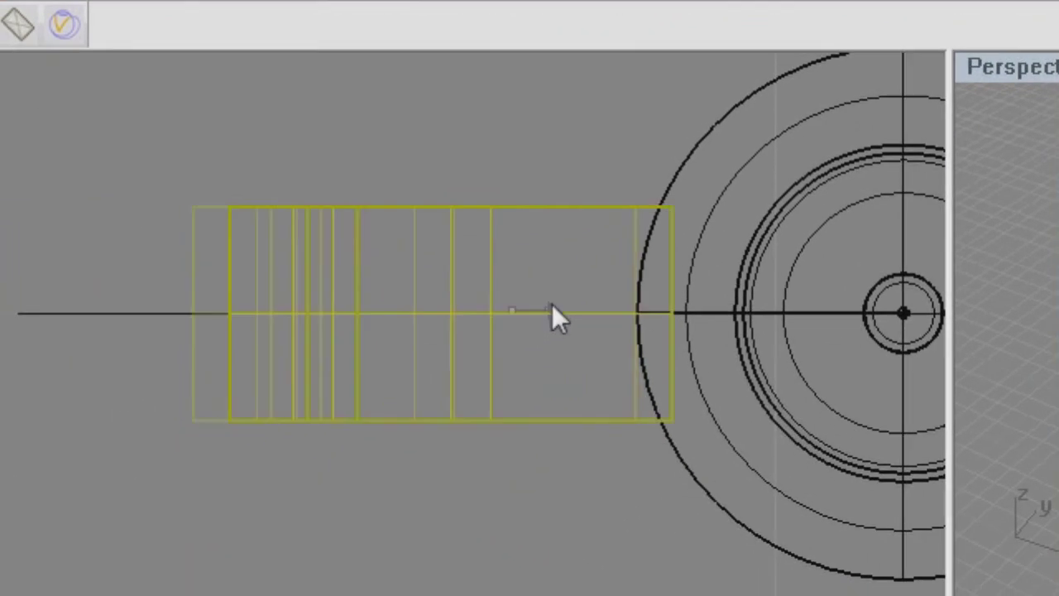
scroll(672, 211, "up", 9)
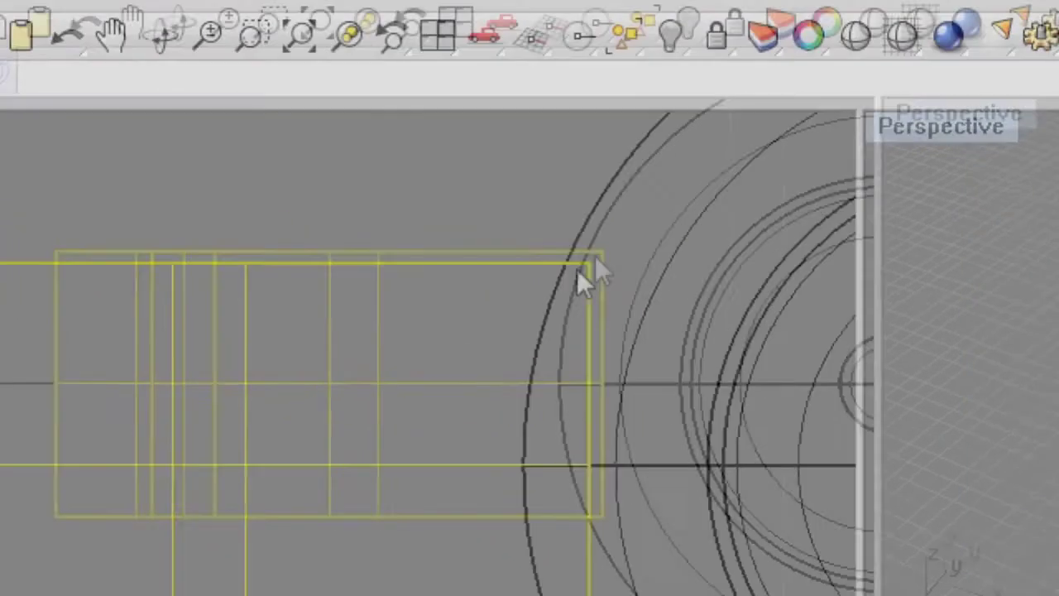
scroll(685, 198, "down", 11)
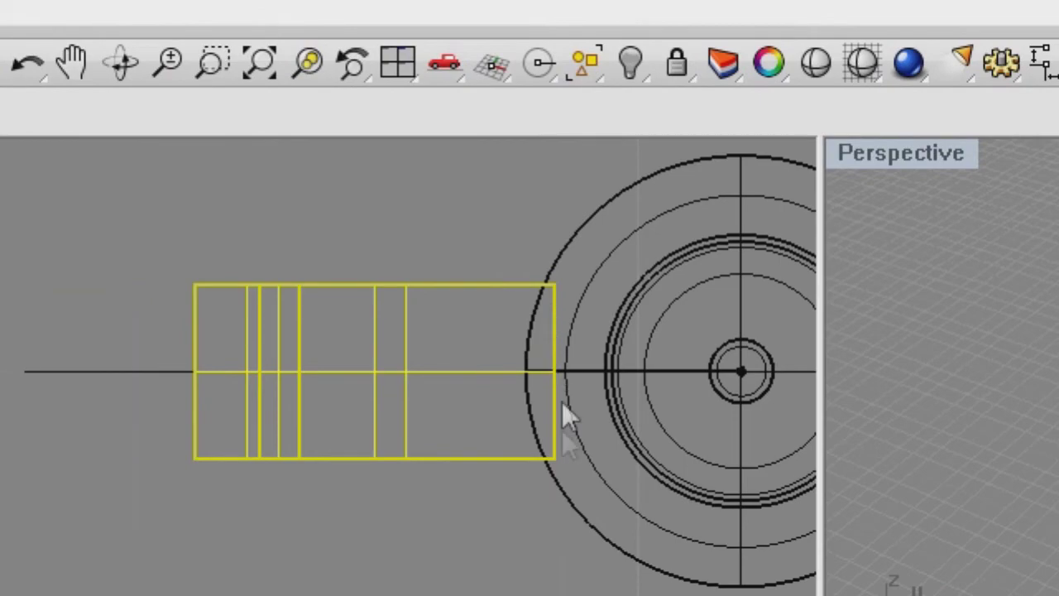
scroll(549, 463, "up", 10)
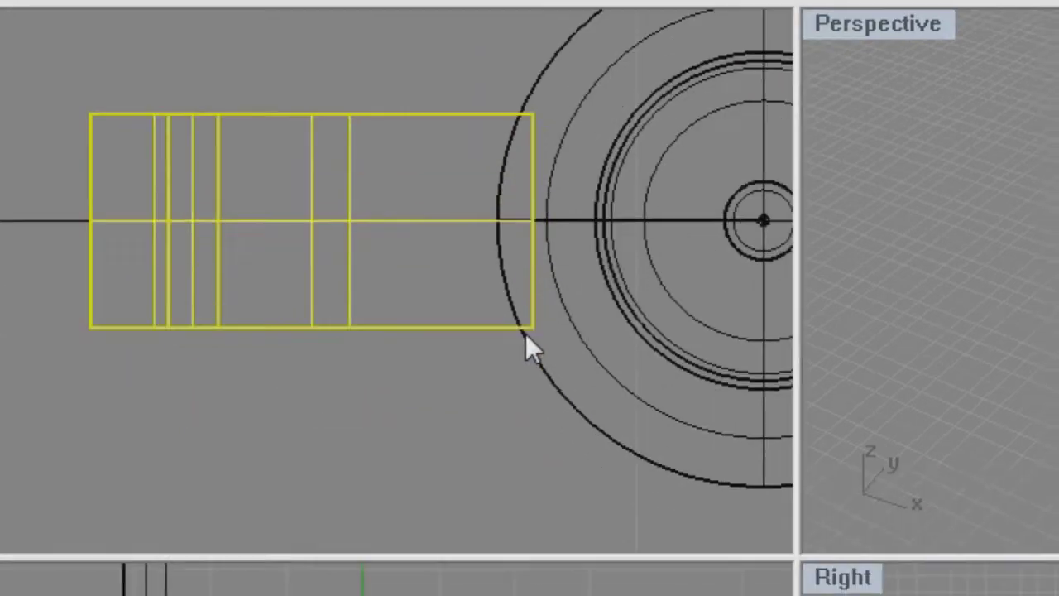
scroll(511, 456, "down", 10)
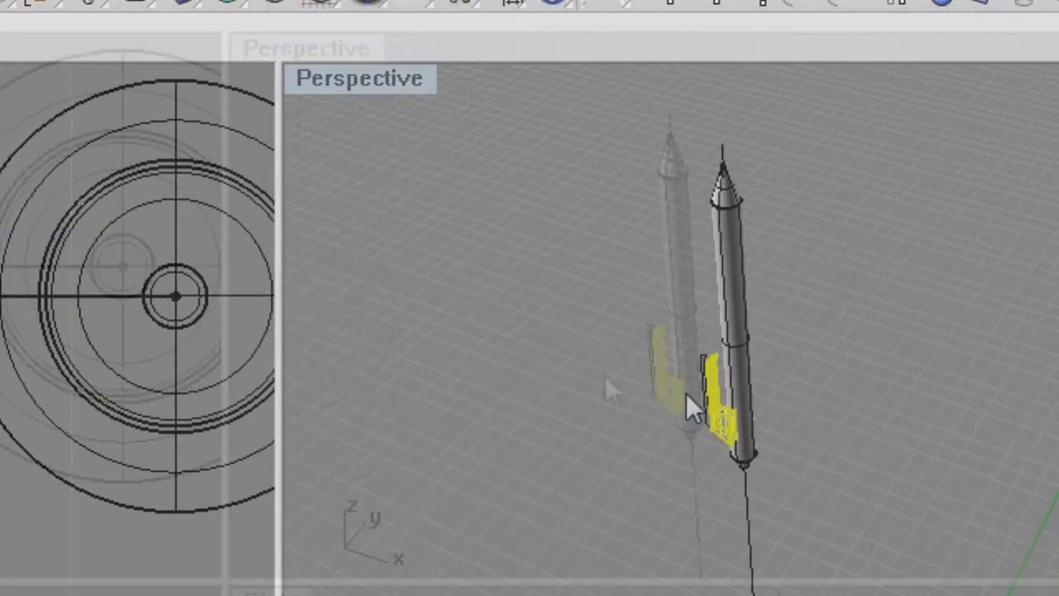
- Clear the selection and inspect the clip's join with the barrel in the Perspective view
left_click(472, 368)
right_click_drag(469, 366, 718, 423)
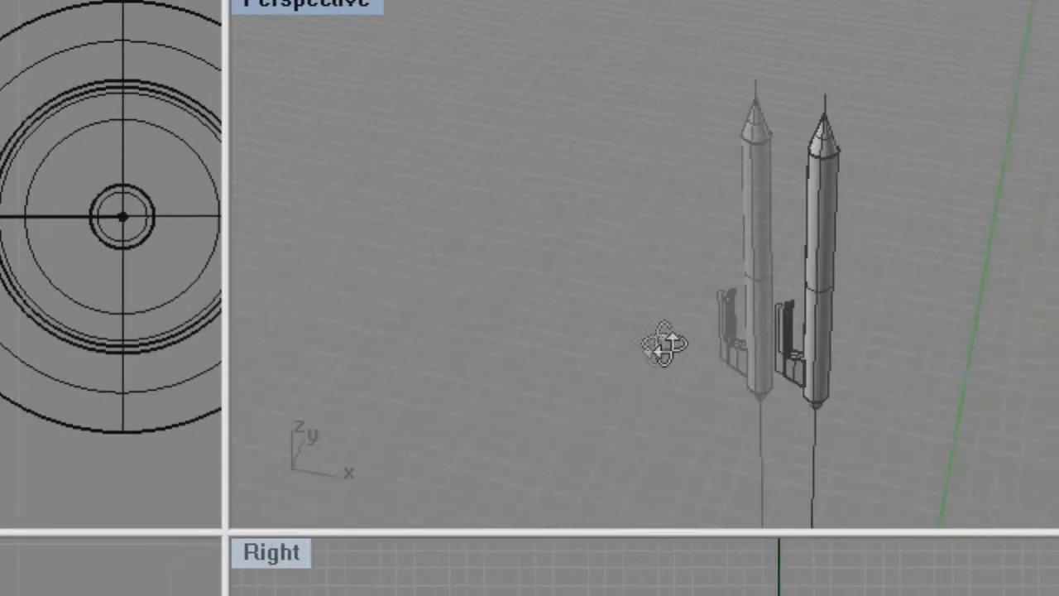
scroll(857, 384, "up", 6)
right_click_drag(664, 344, 743, 337)
scroll(646, 290, "up", 5)
left_click(634, 257)
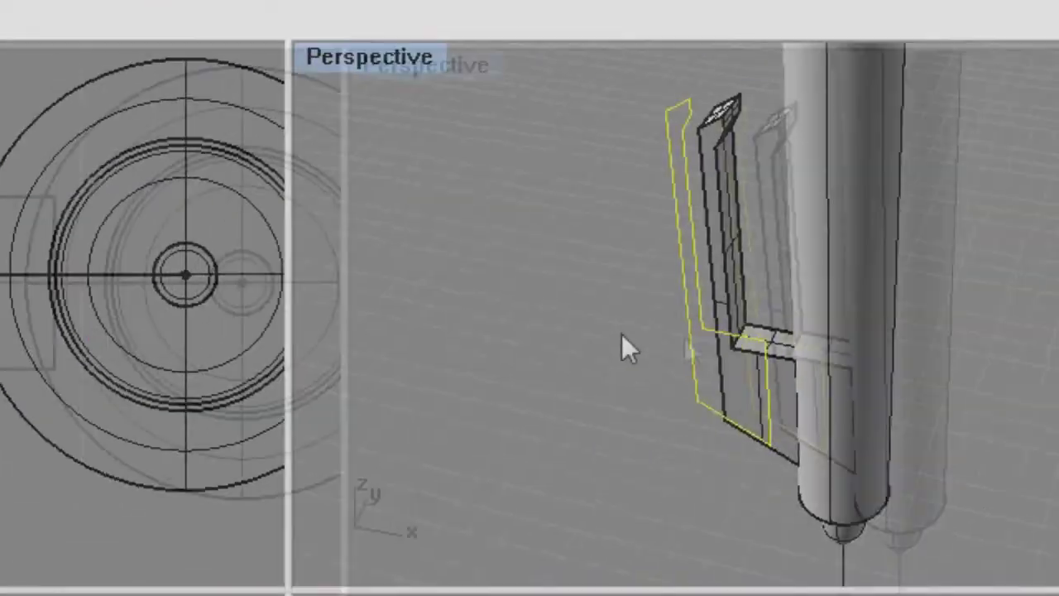
left_click(449, 288)
- Switch the Perspective view to rendered display and inspect the clip against the barrel
middle_click(449, 287)
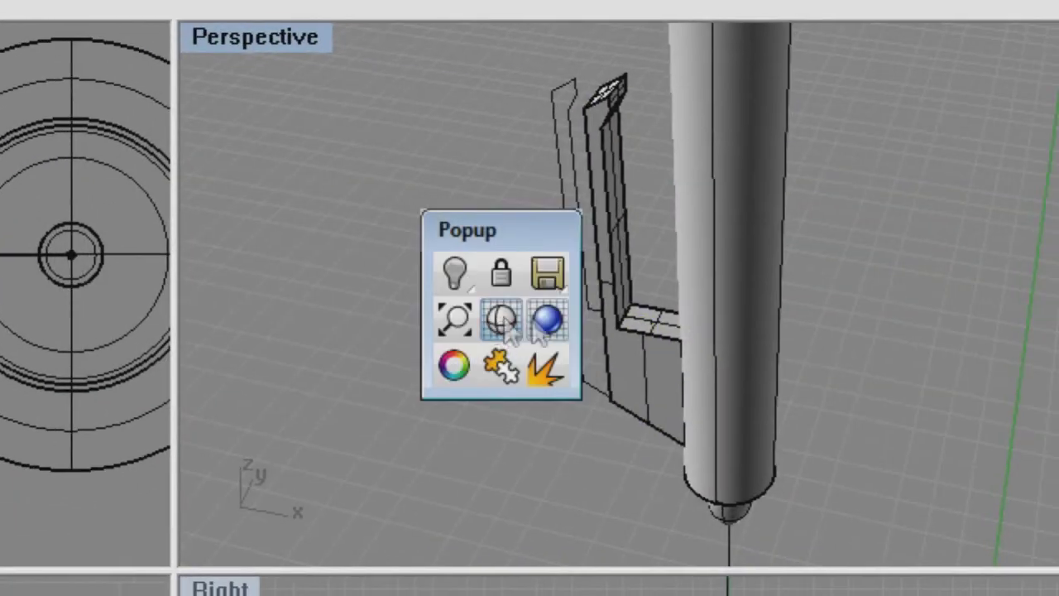
left_click(555, 317)
mouse_move(615, 362)
right_mouse_down()
mouse_move(571, 355)
mouse_move(650, 344)
right_mouse_up()
scroll(572, 355, "down", 8)
scroll(649, 343, "up", 9)
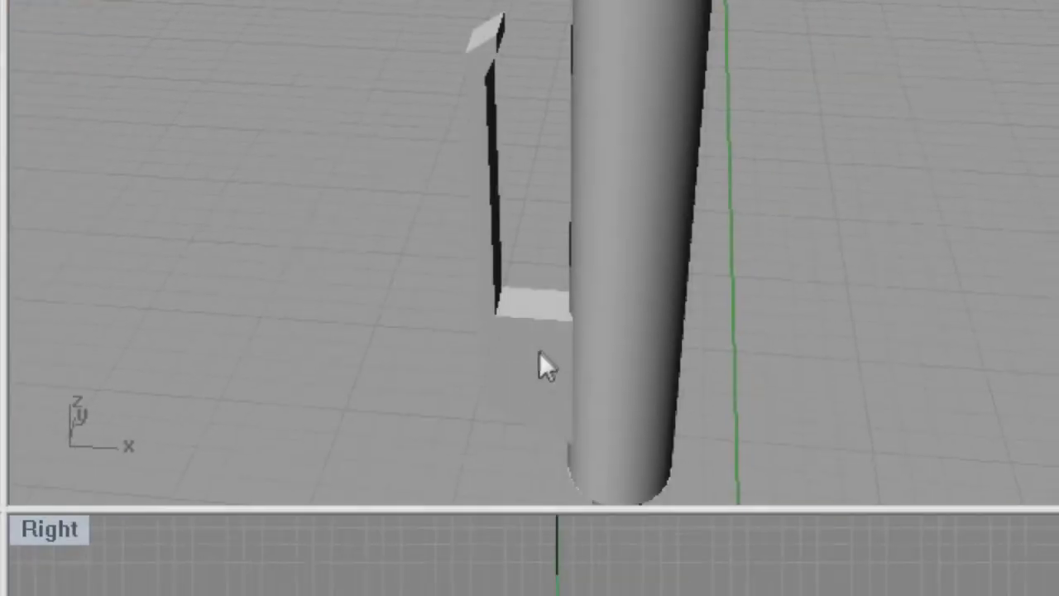
- Move the clip deeper into the barrel in the Top view until its foot's end meets the small central circle, and clear the selection
left_click(709, 412)
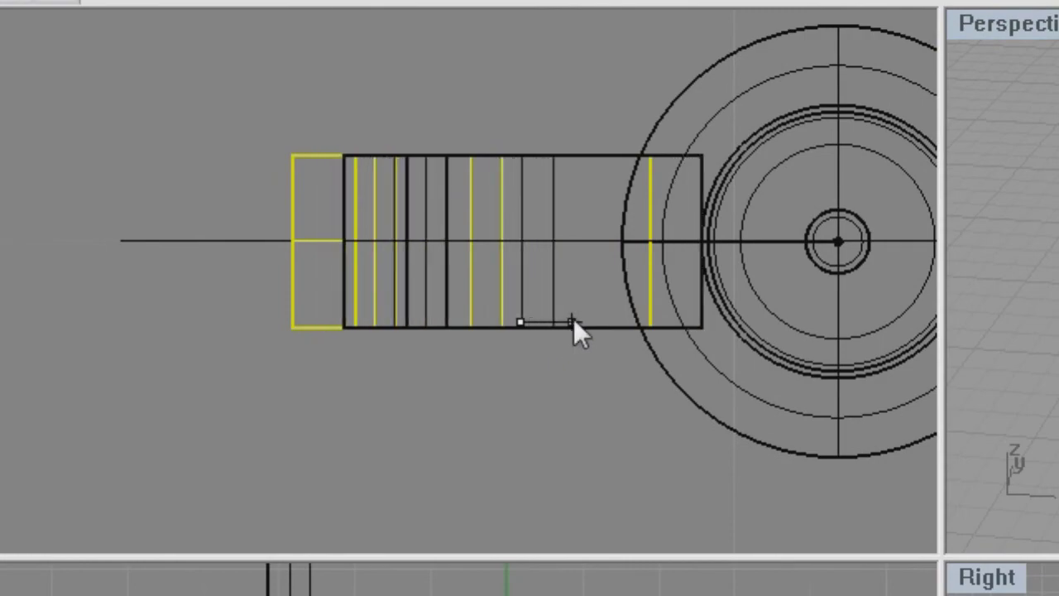
left_click_drag(575, 327, 576, 328)
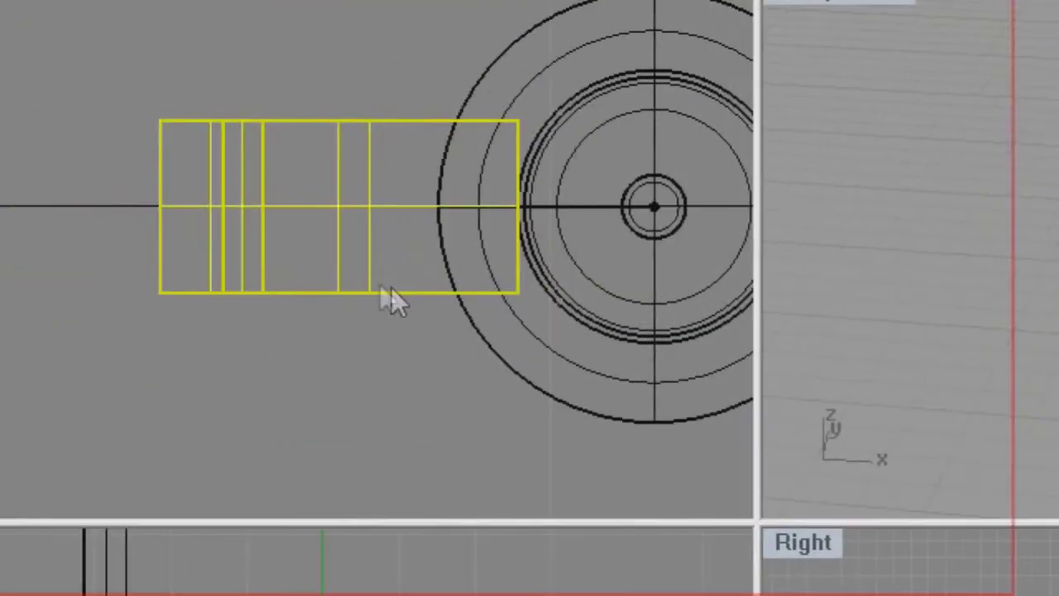
left_click_drag(380, 286, 420, 282)
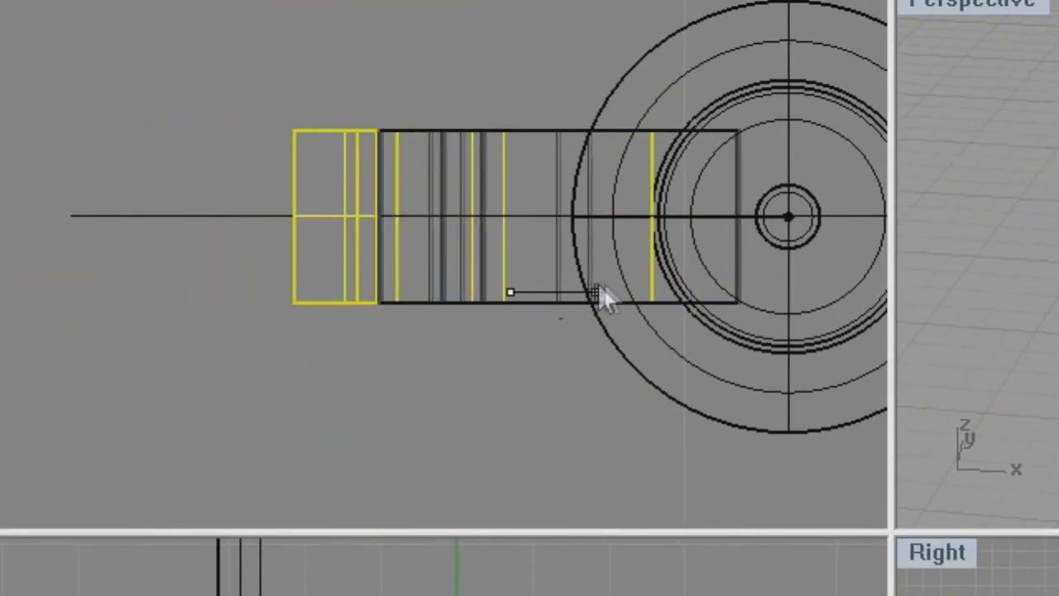
left_click_drag(600, 287, 619, 290)
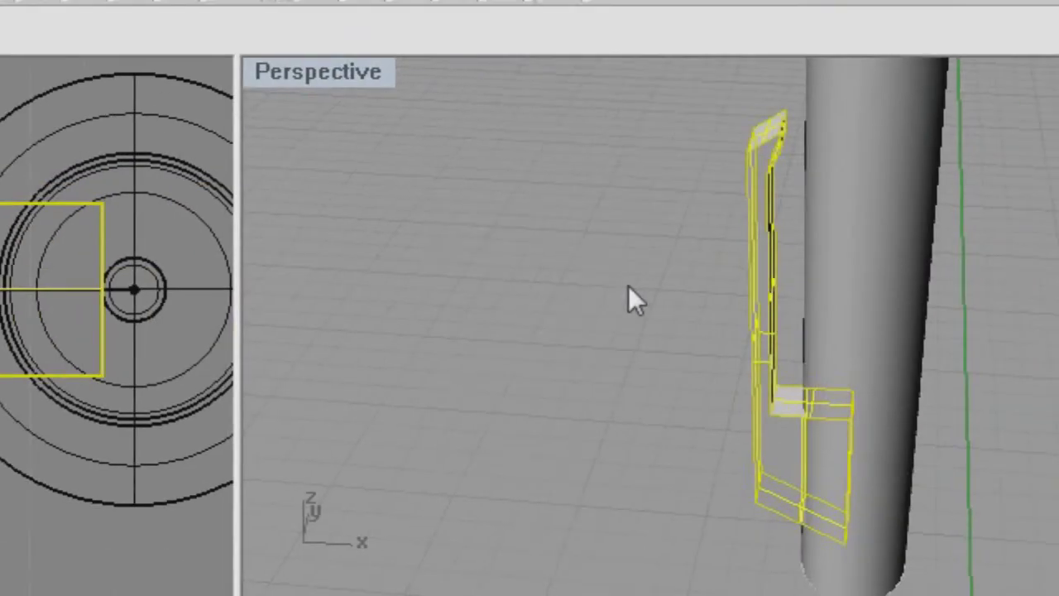
left_click(629, 286)
- Switch the Perspective view to shaded display and inspect the whole pen with its clip
right_click_drag(628, 286, 431, 330)
middle_click(425, 331)
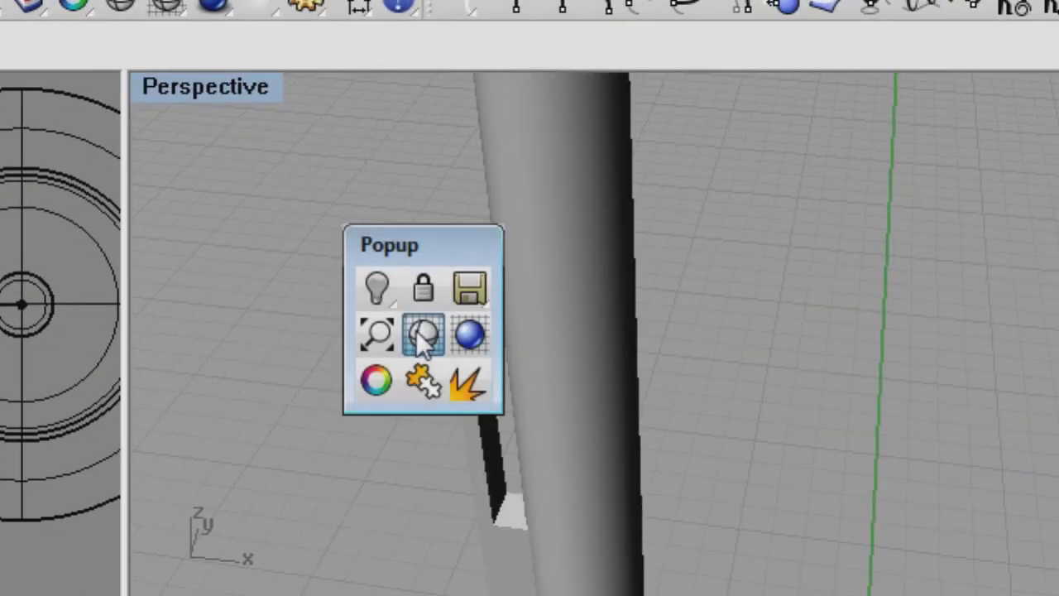
left_click(423, 334)
scroll(465, 362, "down", 8)
mouse_move(486, 380)
right_mouse_down()
mouse_move(465, 362)
mouse_move(512, 361)
mouse_move(639, 303)
right_mouse_up()
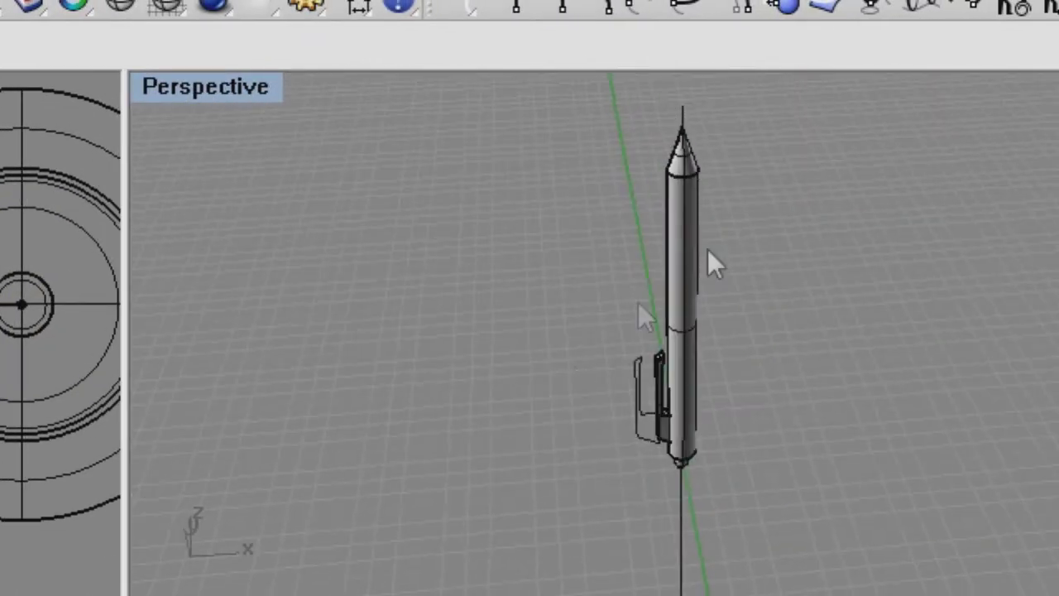
scroll(702, 214, "up", 8)
scroll(639, 289, "down", 8)
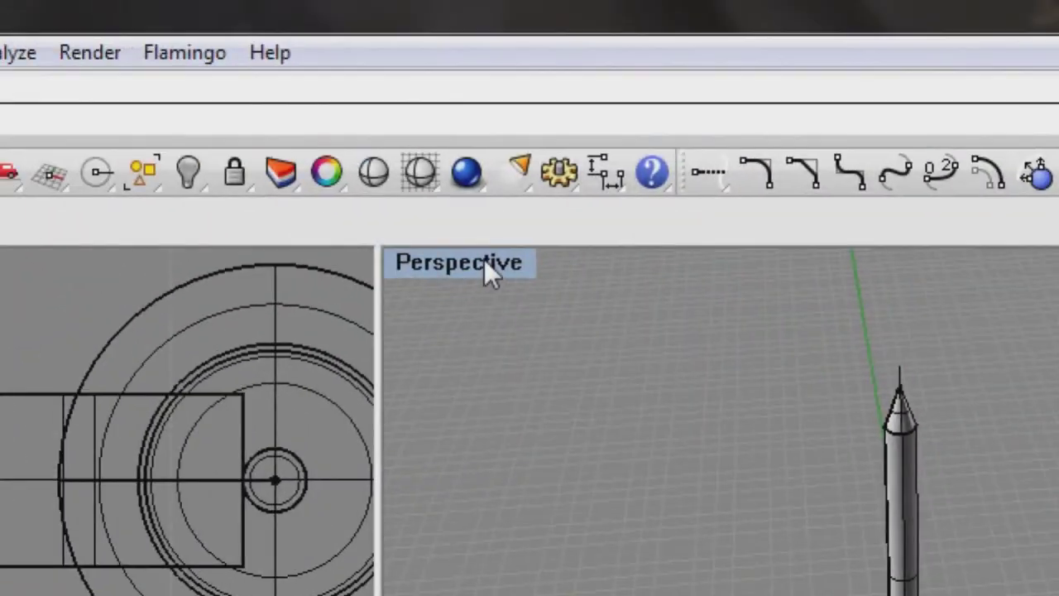
- Maximize the Perspective view and examine the clip and the rounded end of the pen up close
double_click(484, 259)
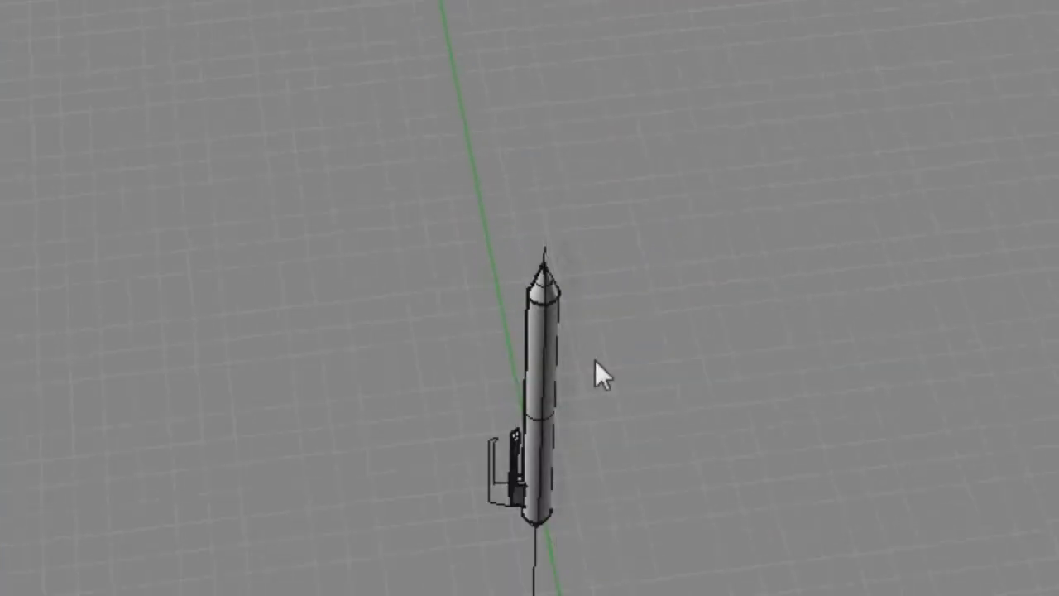
scroll(612, 344, "up", 5)
right_click_drag(620, 355, 456, 367)
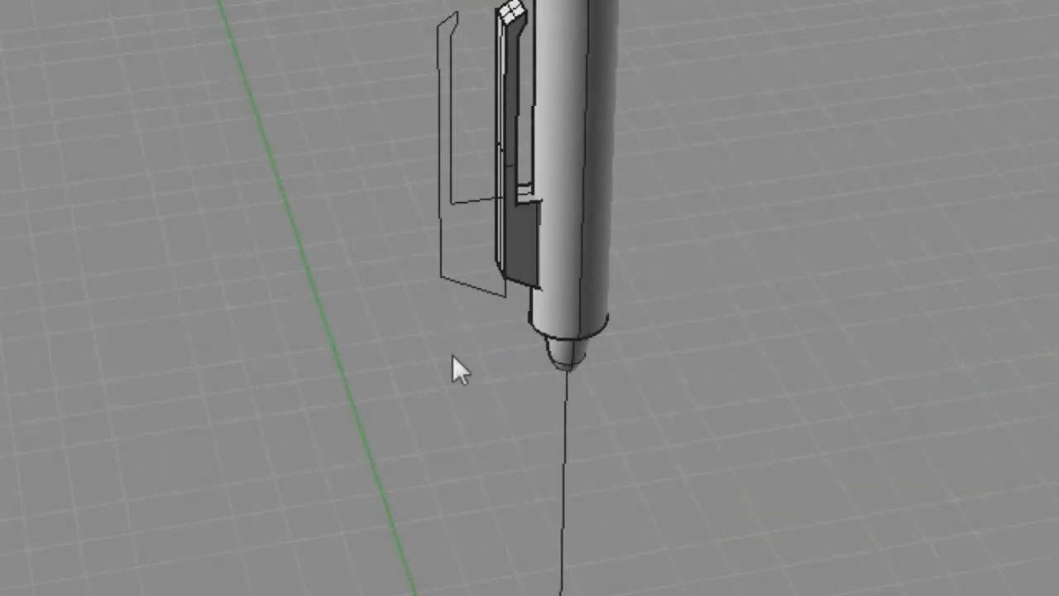